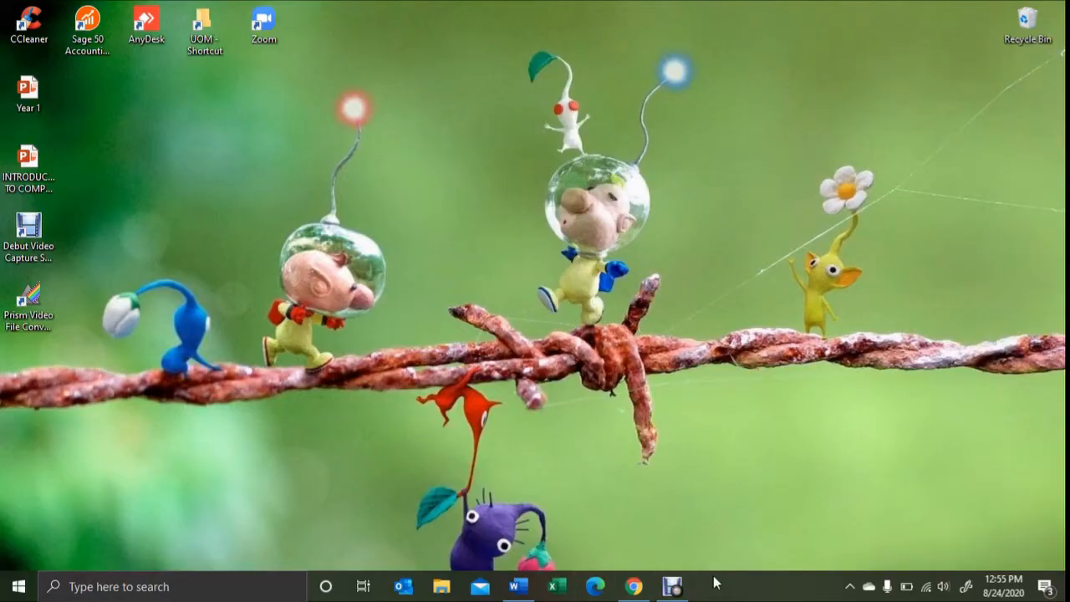
- Find the Paint app on the computer and launch it with a blank canvas
left_click(192, 591)
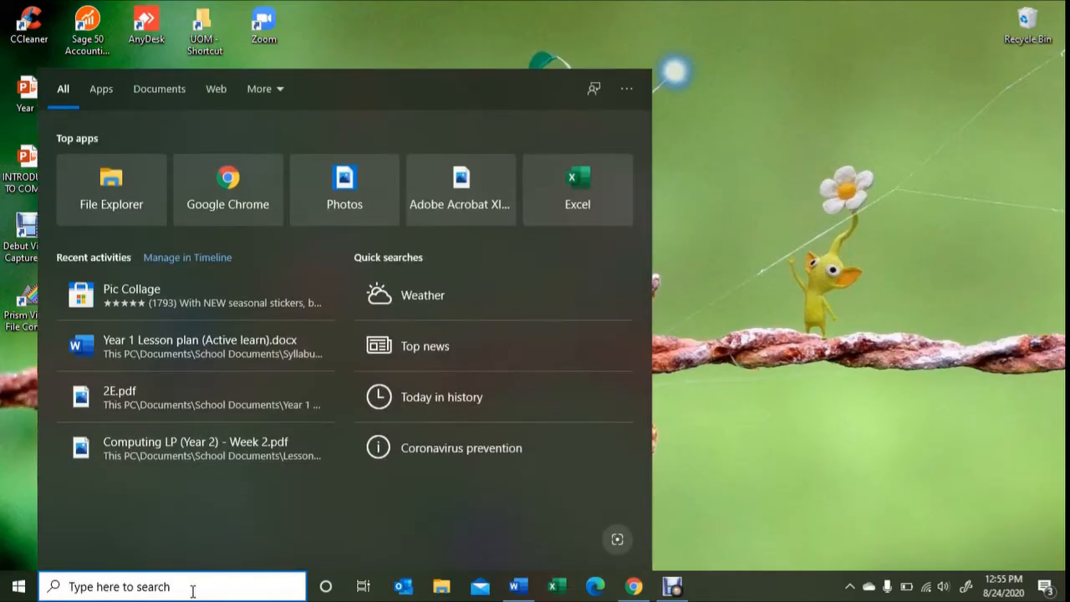
type("paint")
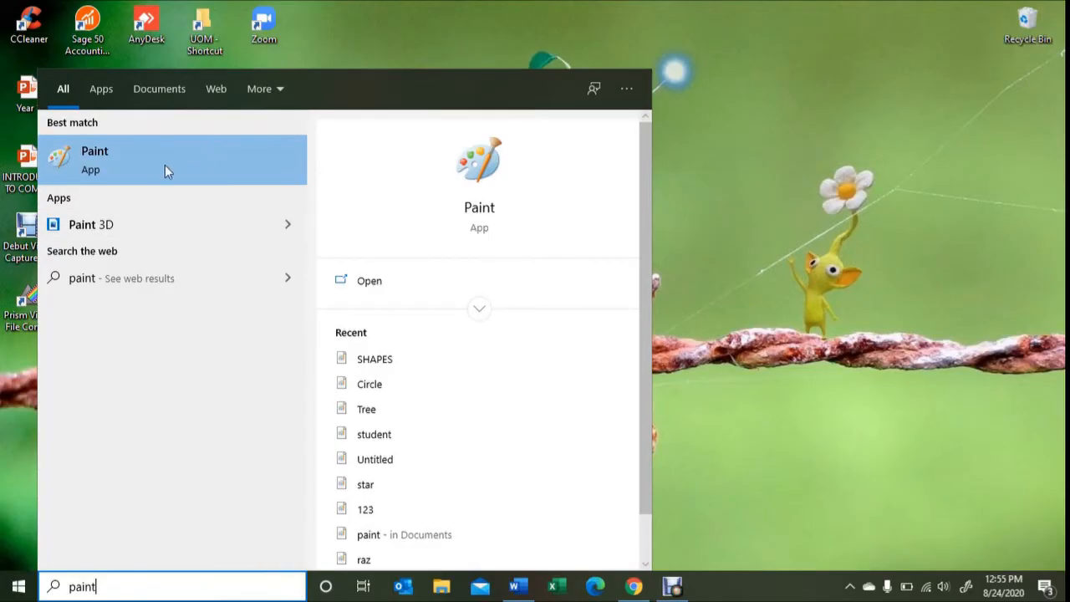
left_click(370, 280)
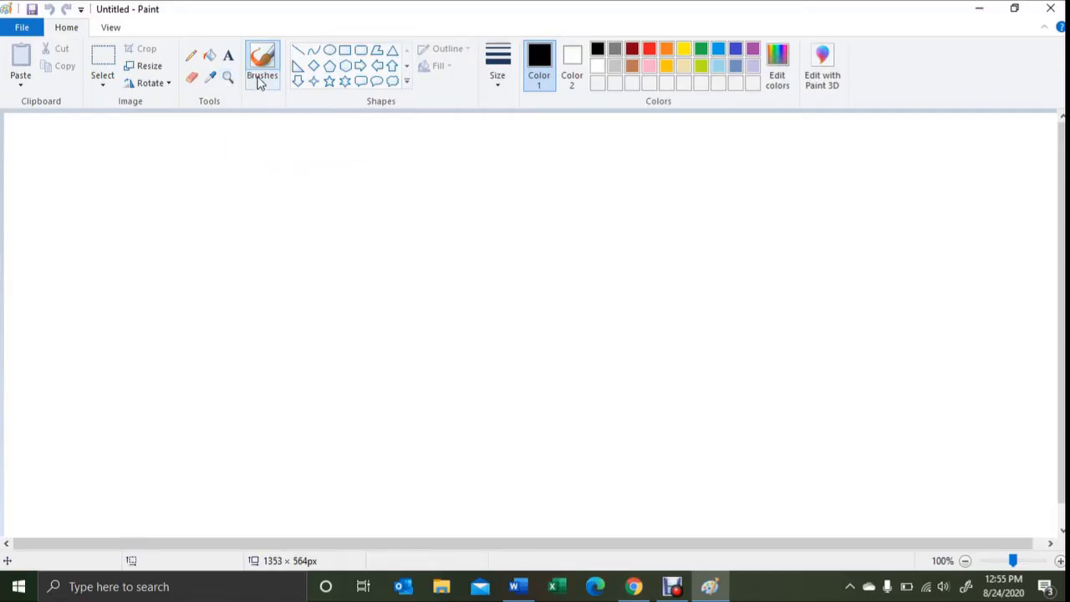
- Draw a black-outlined circle about 159 × 168 px in the upper left part of the canvas
left_click(260, 80)
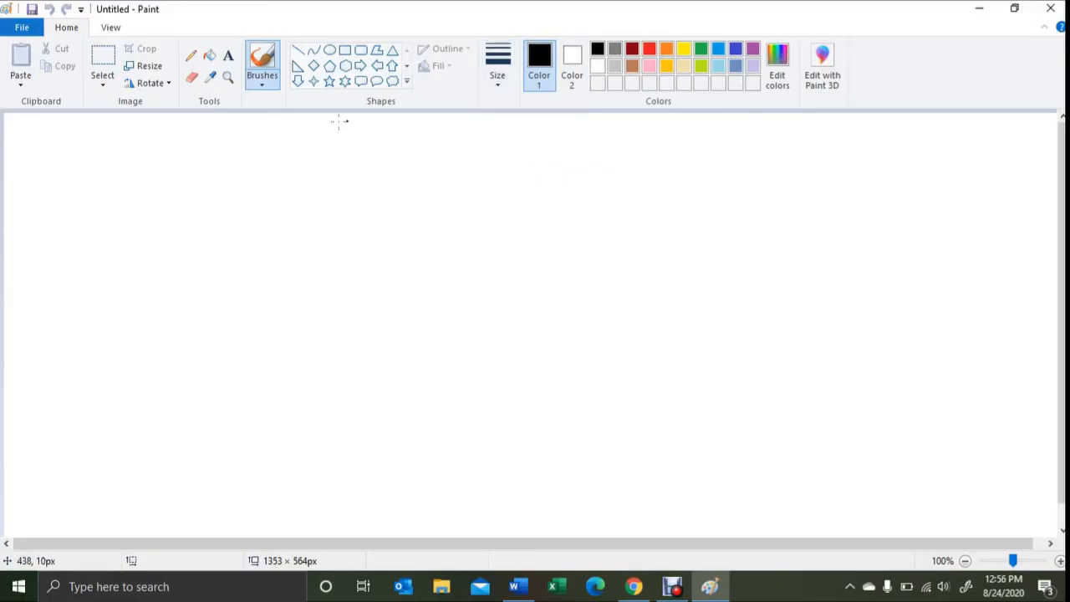
left_click(330, 52)
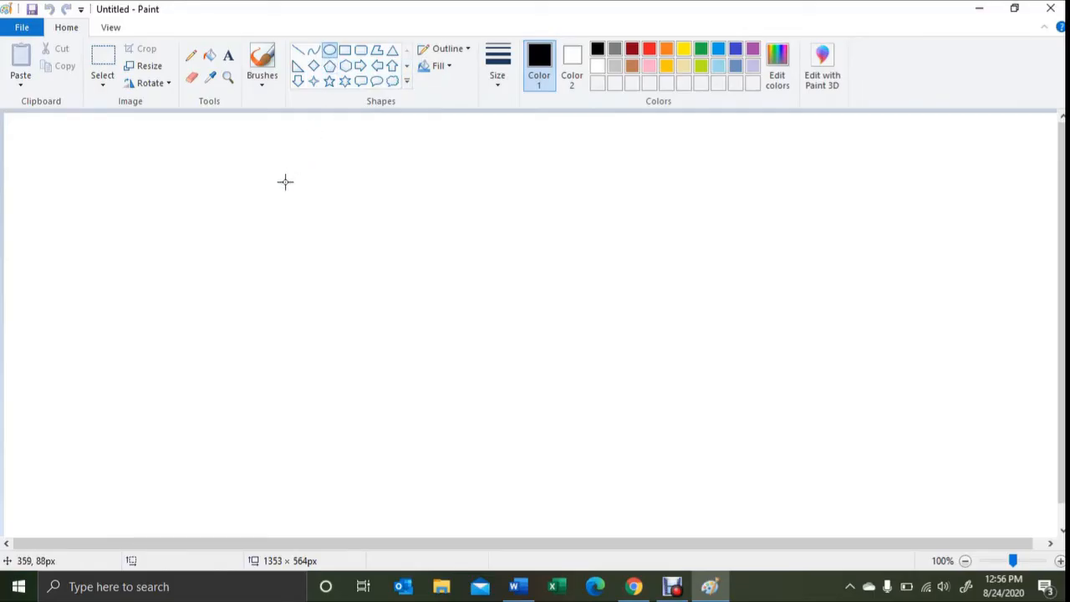
left_click_drag(285, 181, 409, 312)
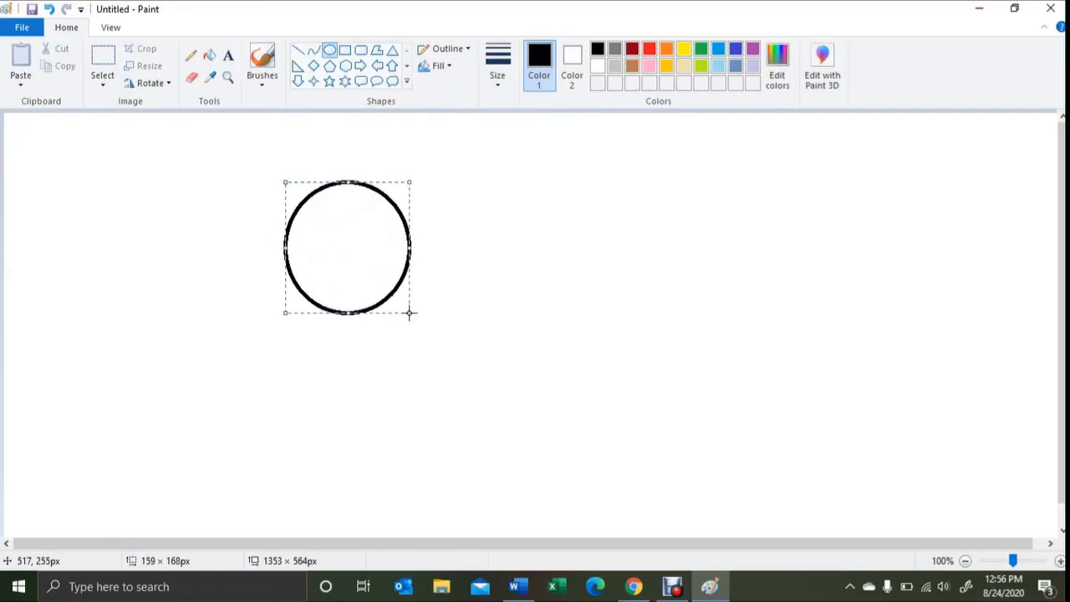
- Draw a five-point star about 274 × 223 px beside the circle and give it an indigo outline
left_click(330, 81)
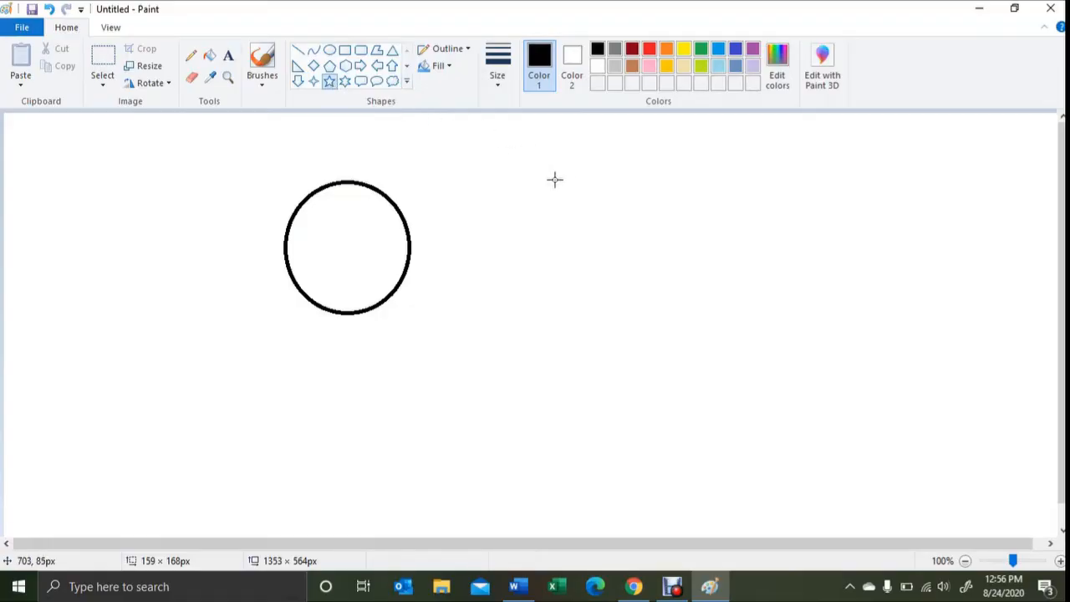
left_click_drag(554, 179, 769, 352)
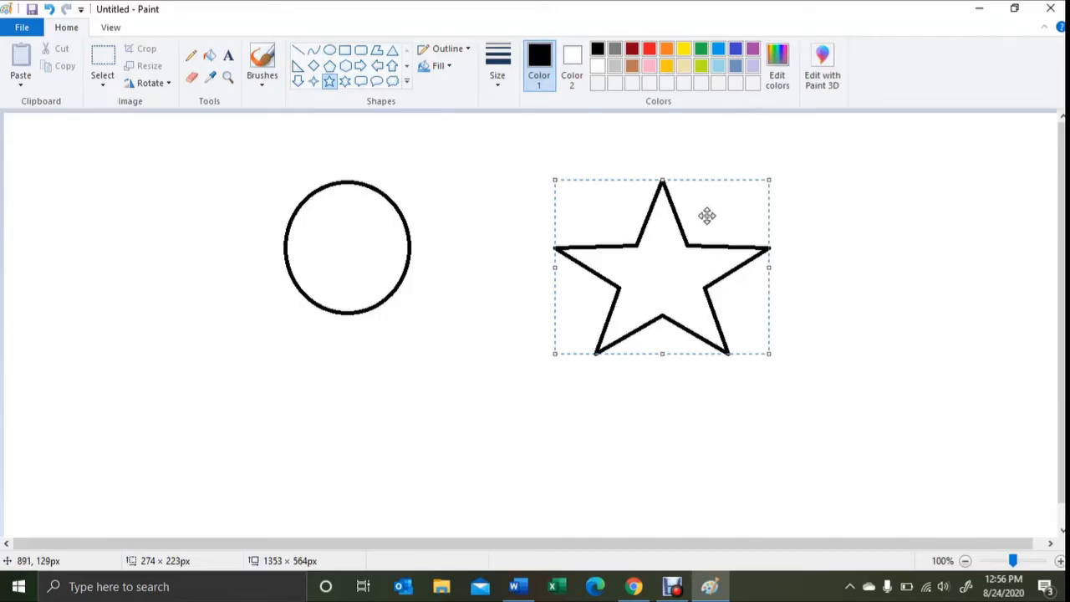
left_click(650, 50)
left_click(667, 50)
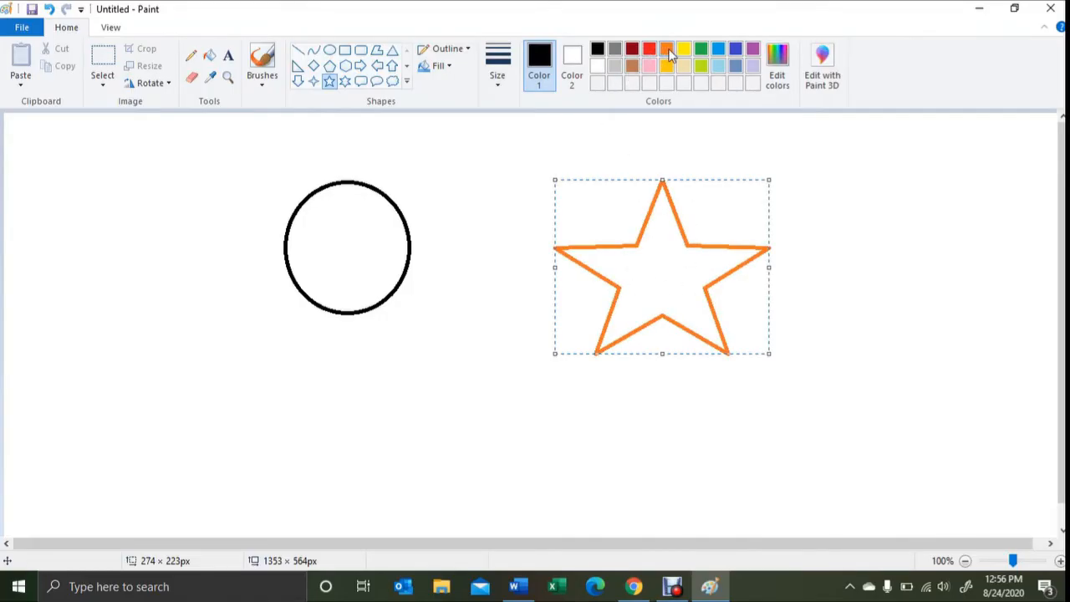
left_click(684, 51)
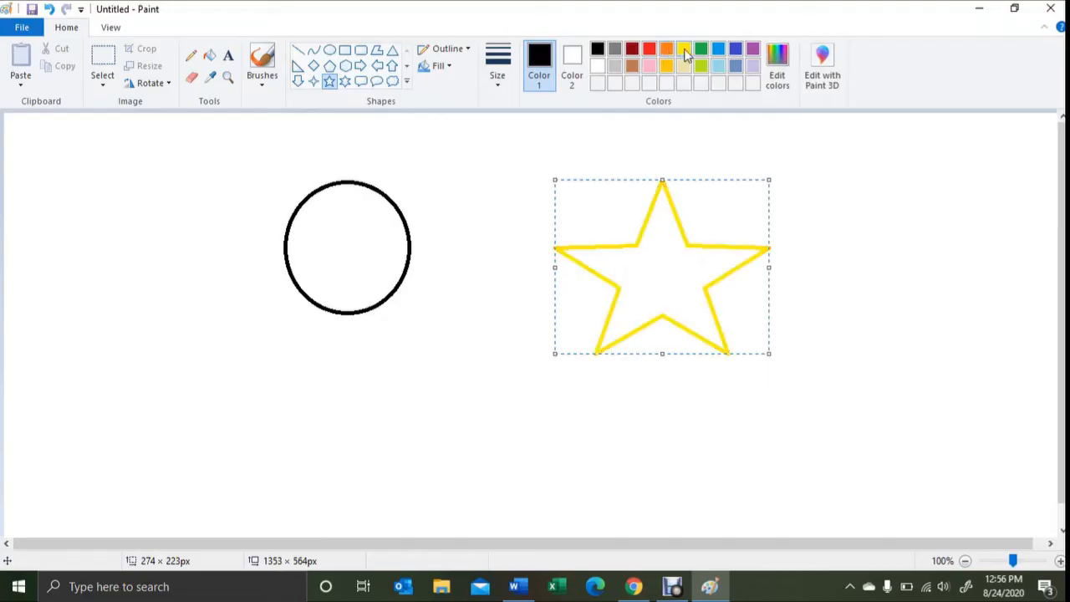
left_click(736, 50)
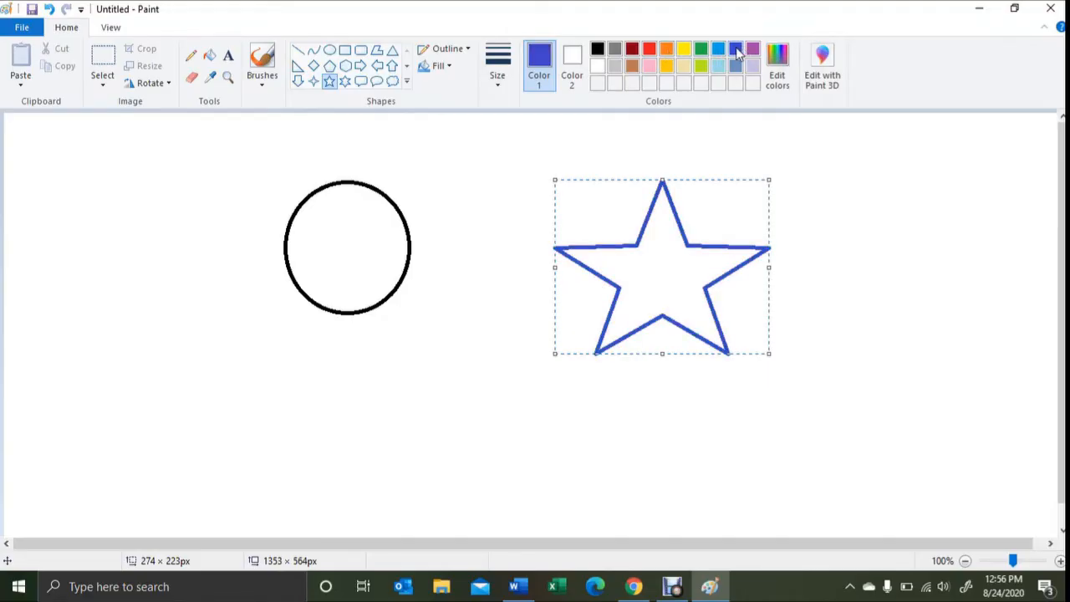
left_click(525, 183)
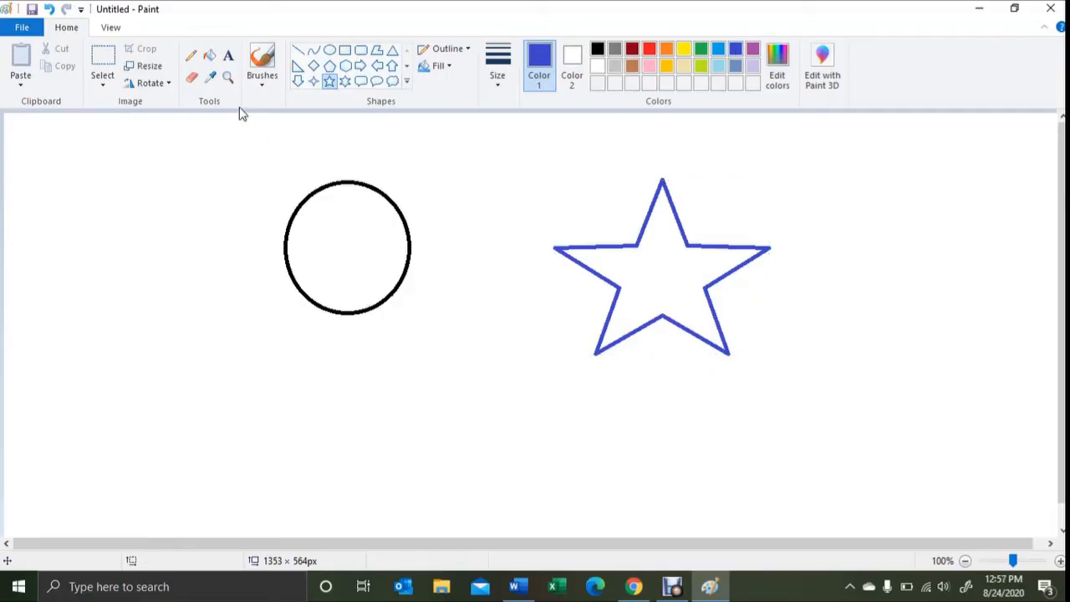
- Fill the circle with red and the star with yellow
left_click(209, 60)
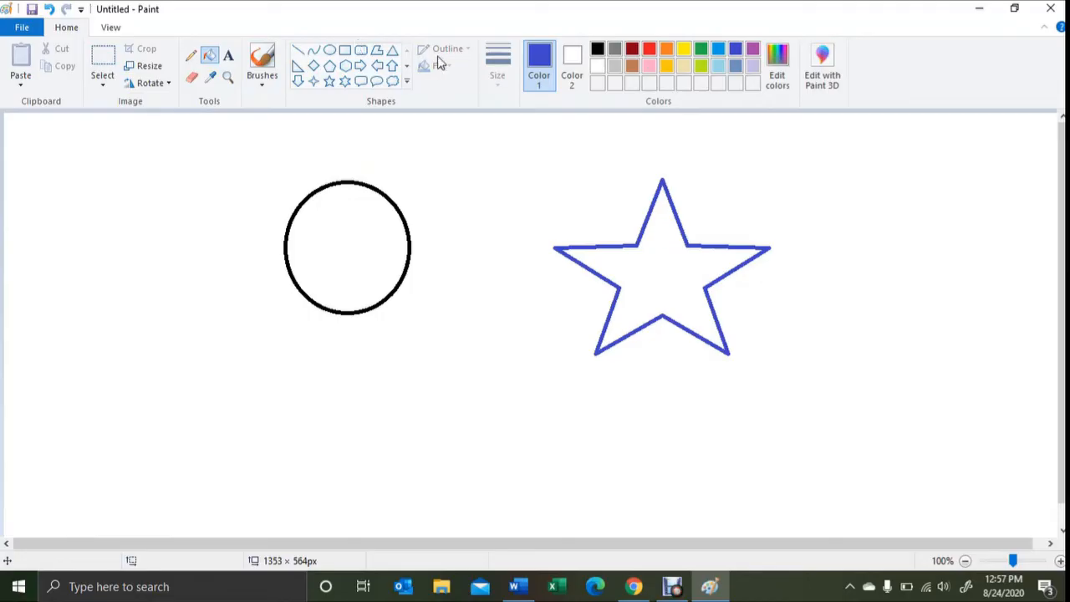
left_click(653, 53)
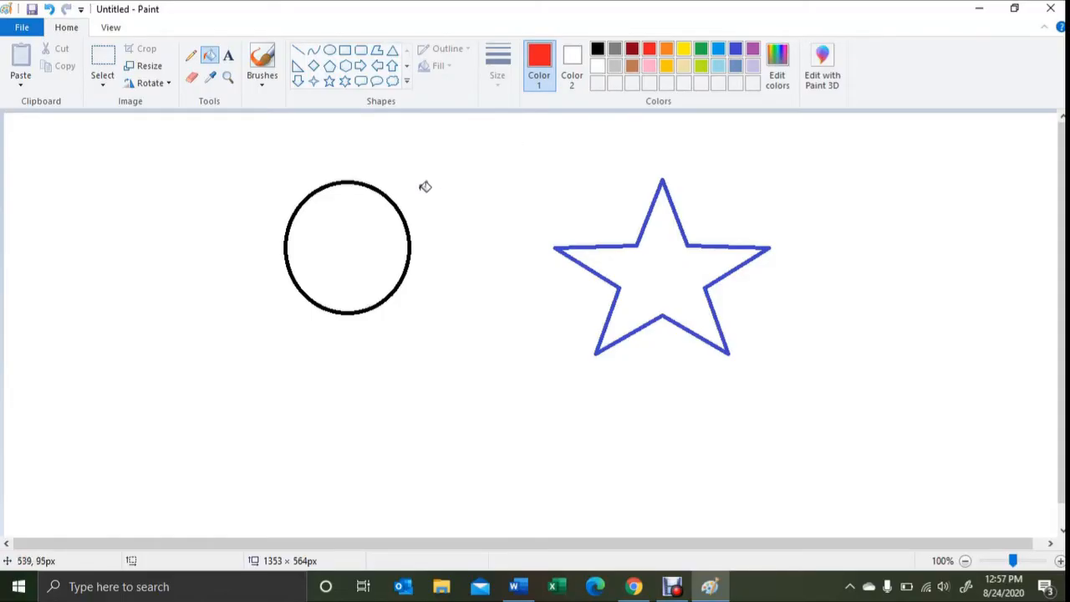
left_click(361, 220)
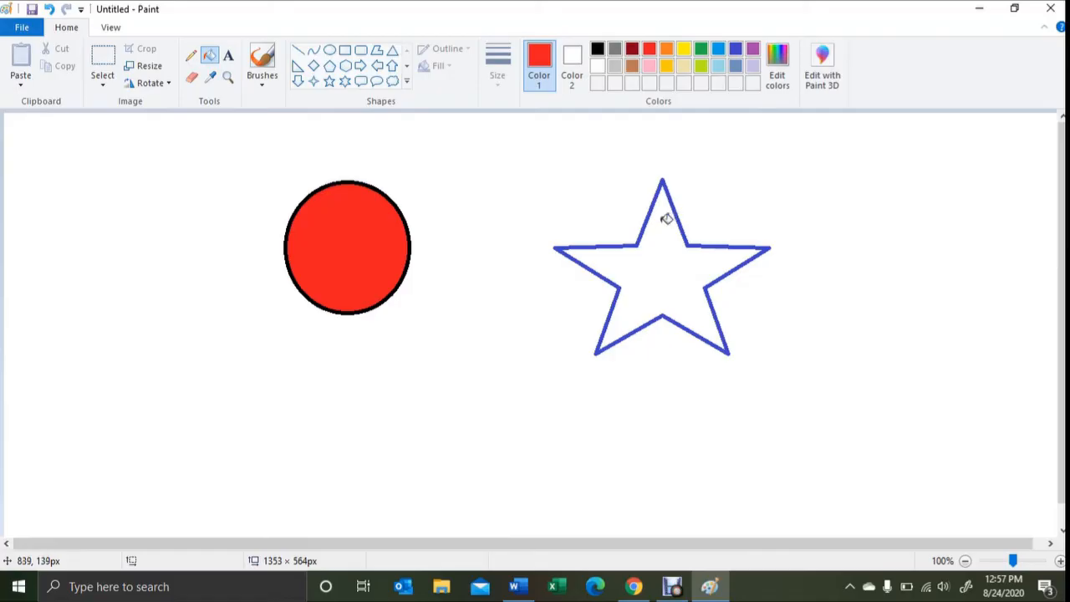
left_click(684, 51)
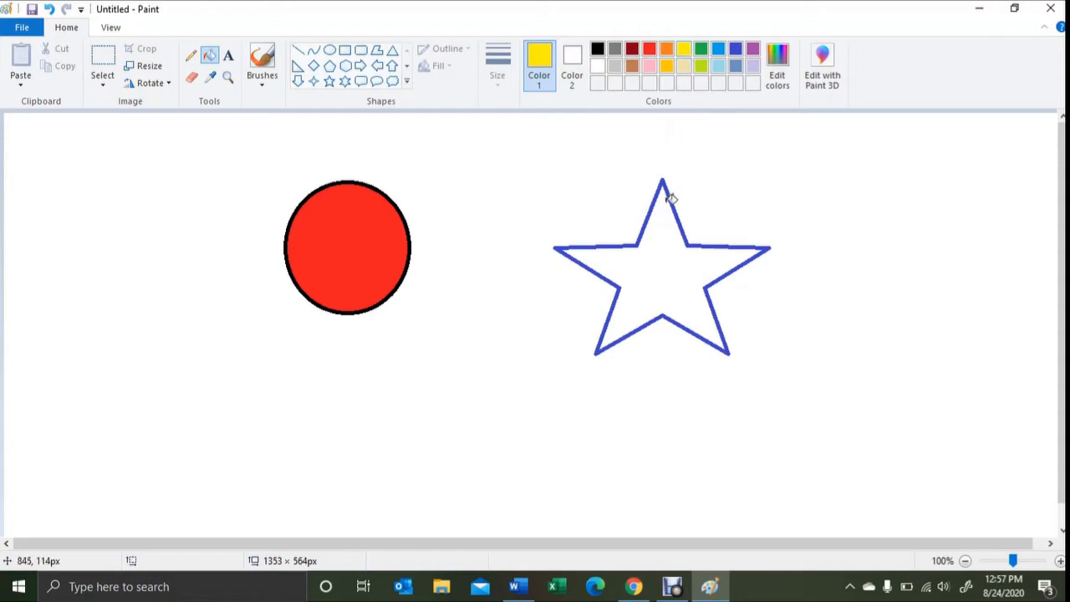
left_click(666, 237)
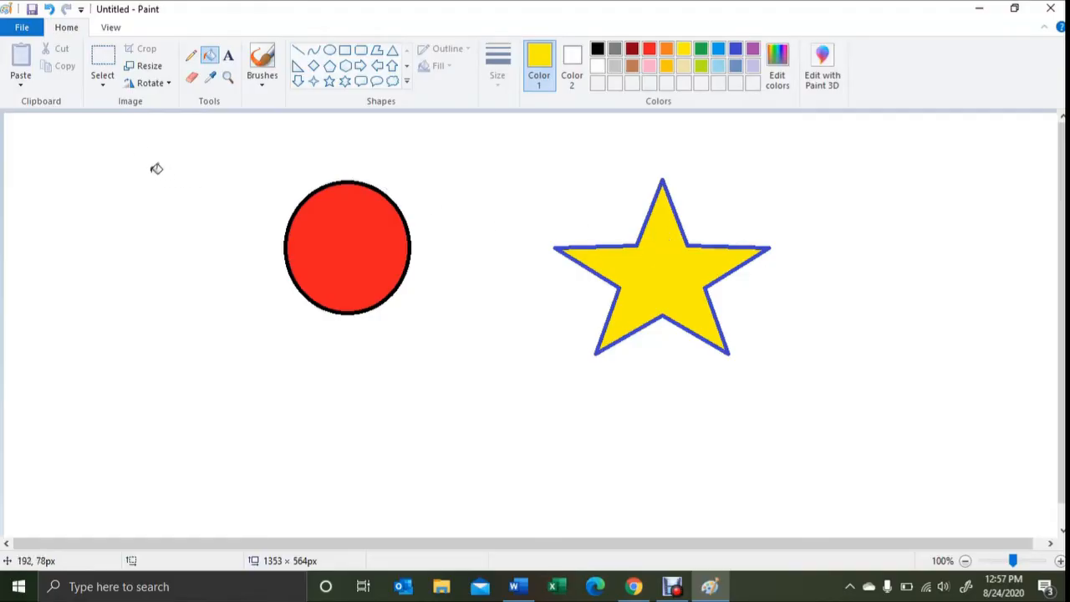
- Save the drawing as a PNG named Star in the Documents folder
left_click(32, 10)
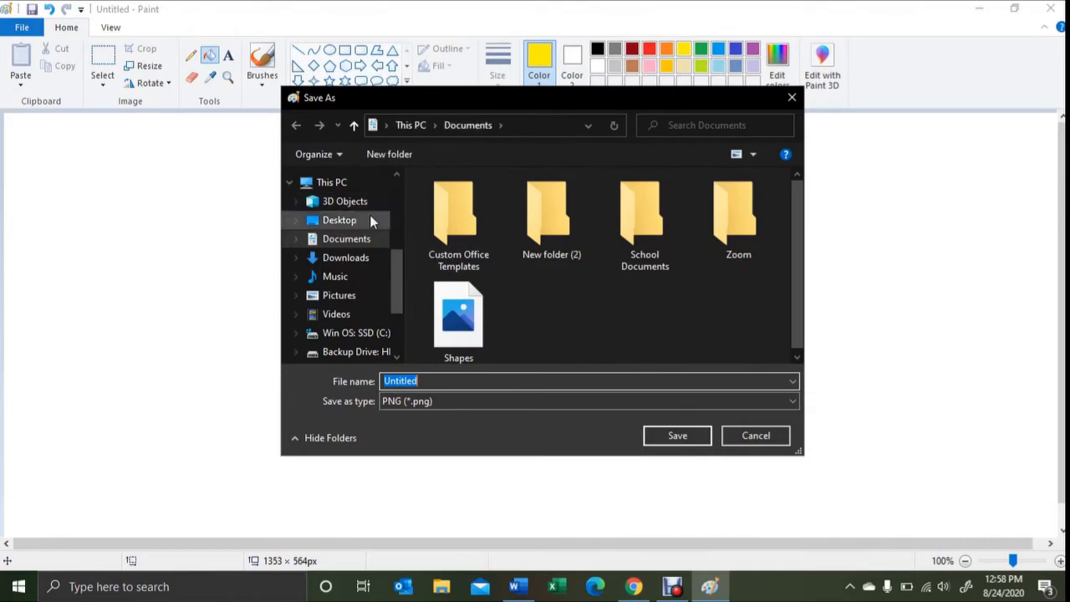
left_click(352, 318)
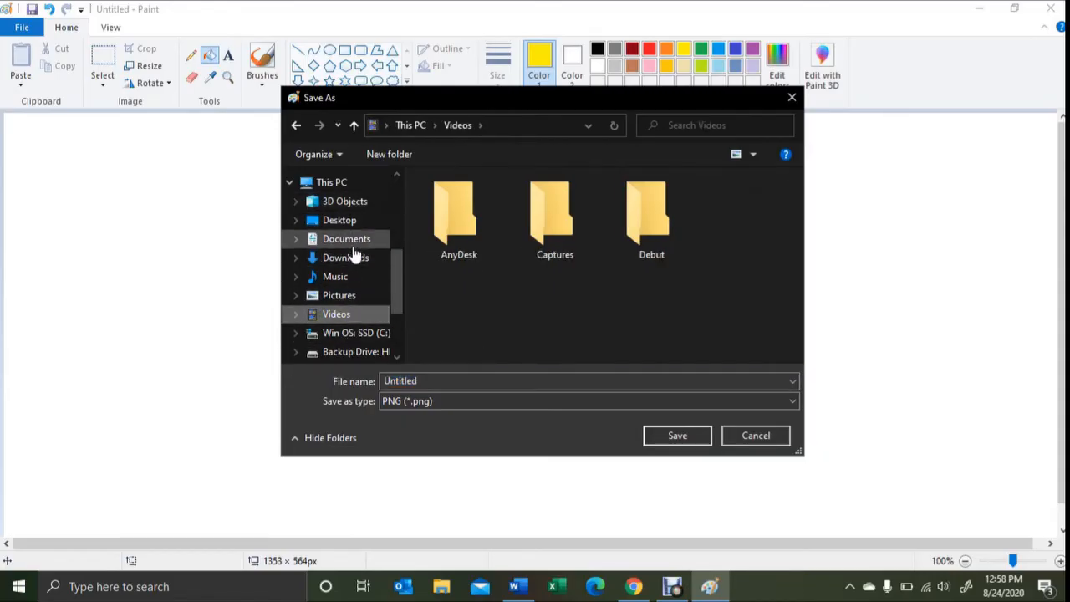
left_click(351, 243)
left_click(345, 277)
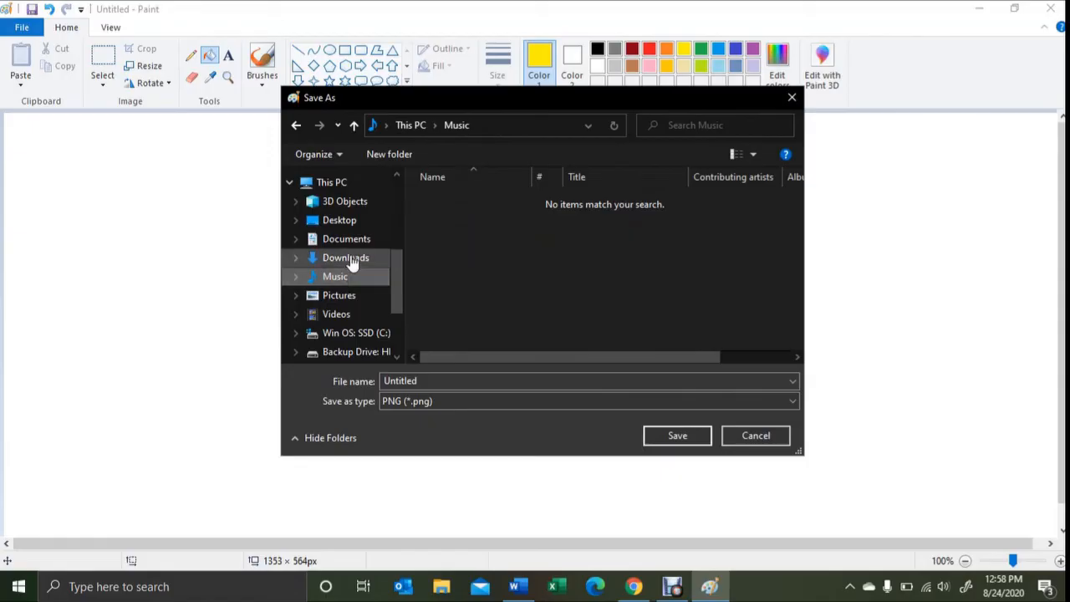
left_click(359, 244)
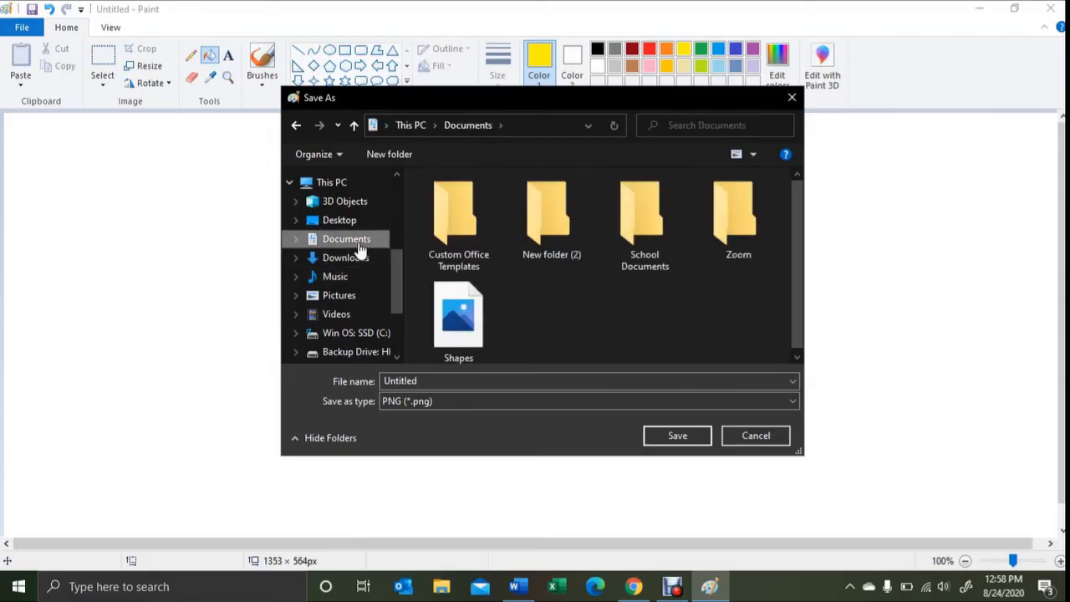
double_click(401, 381)
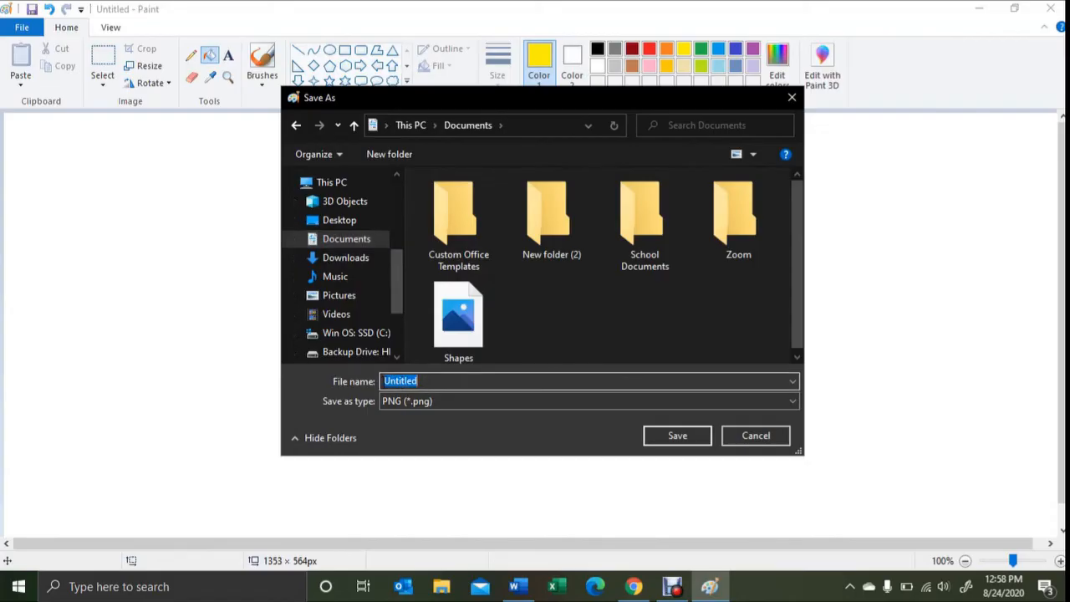
type("Star")
left_click(673, 444)
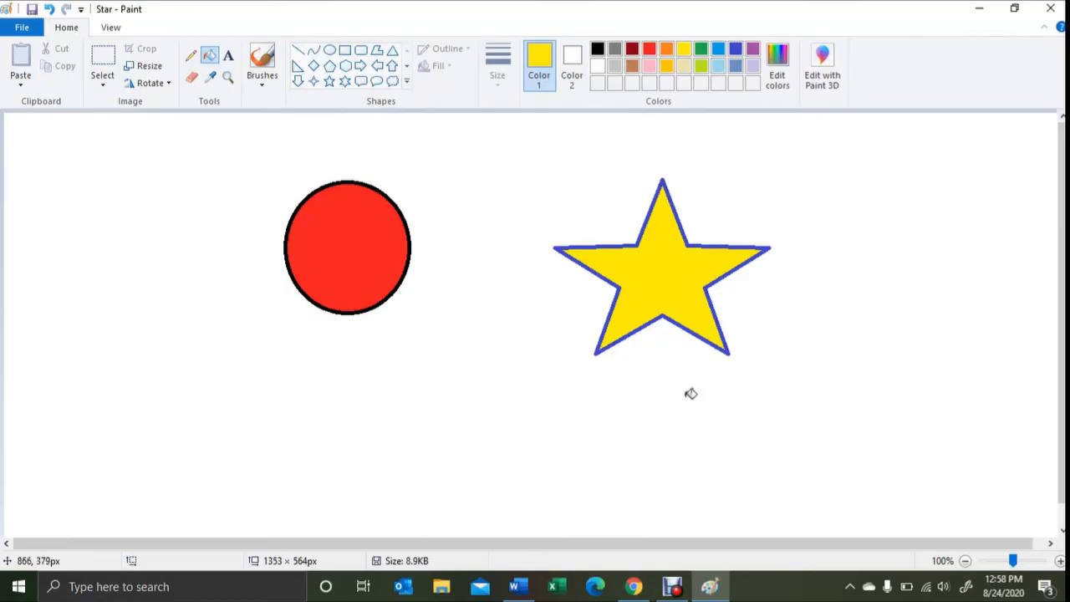
- Close the saved drawing and relaunch Paint with a blank canvas
left_click(1060, 7)
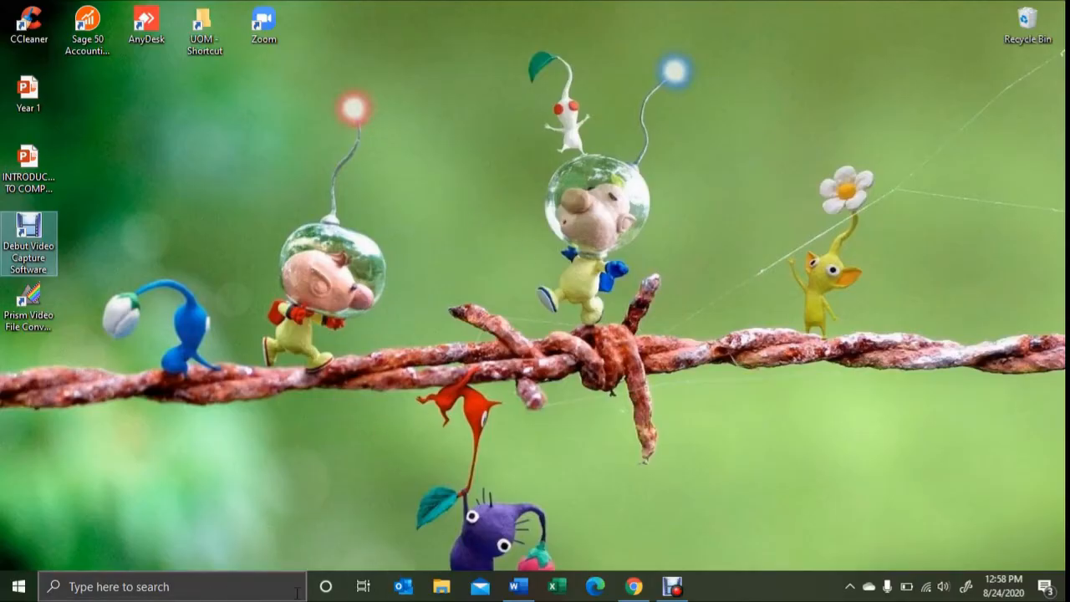
left_click(209, 589)
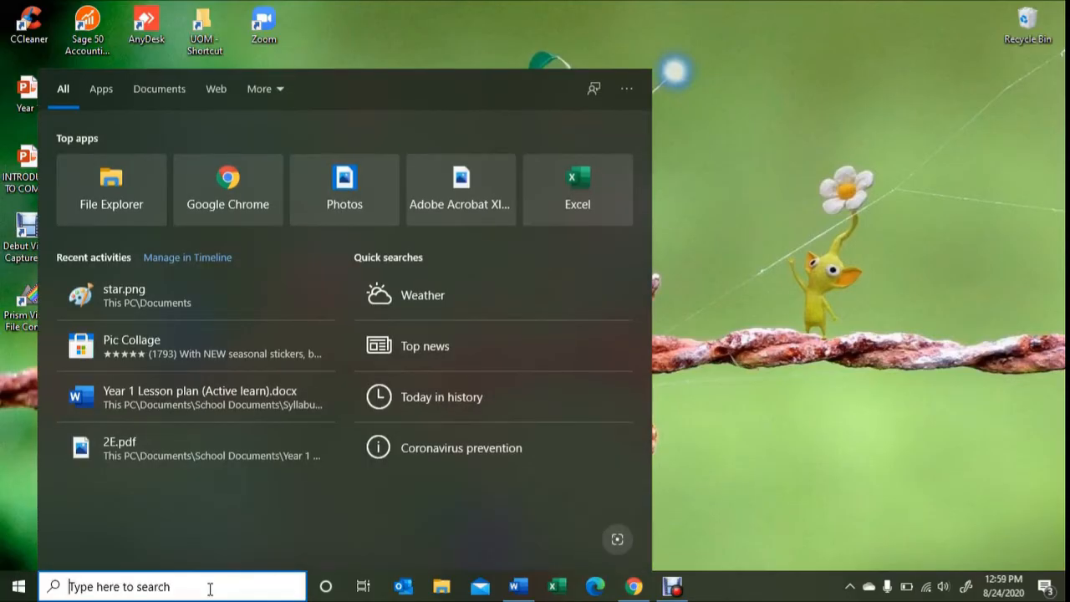
type("paint")
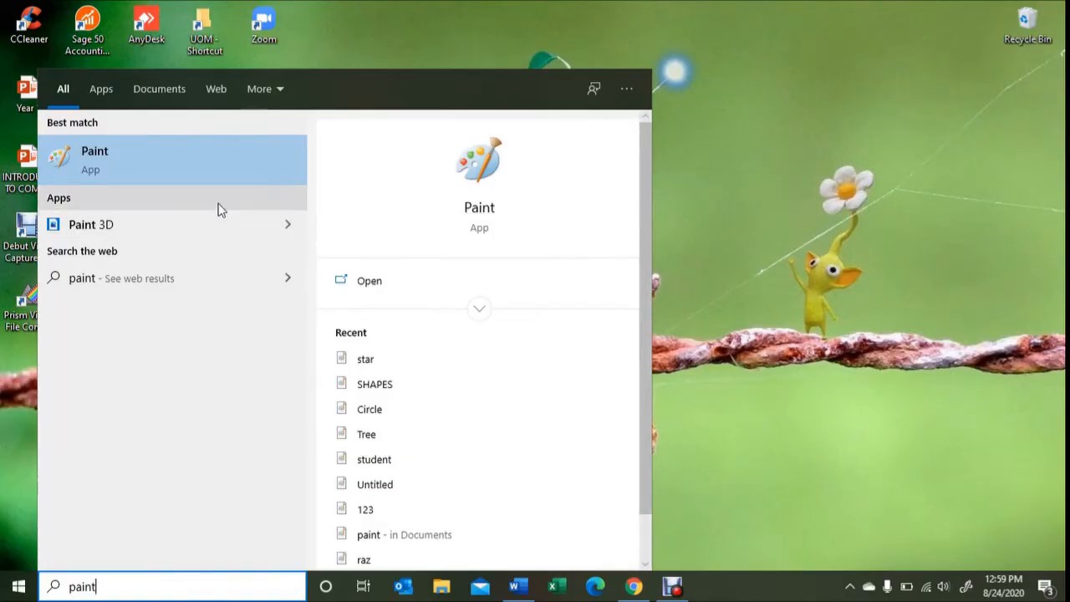
left_click(202, 166)
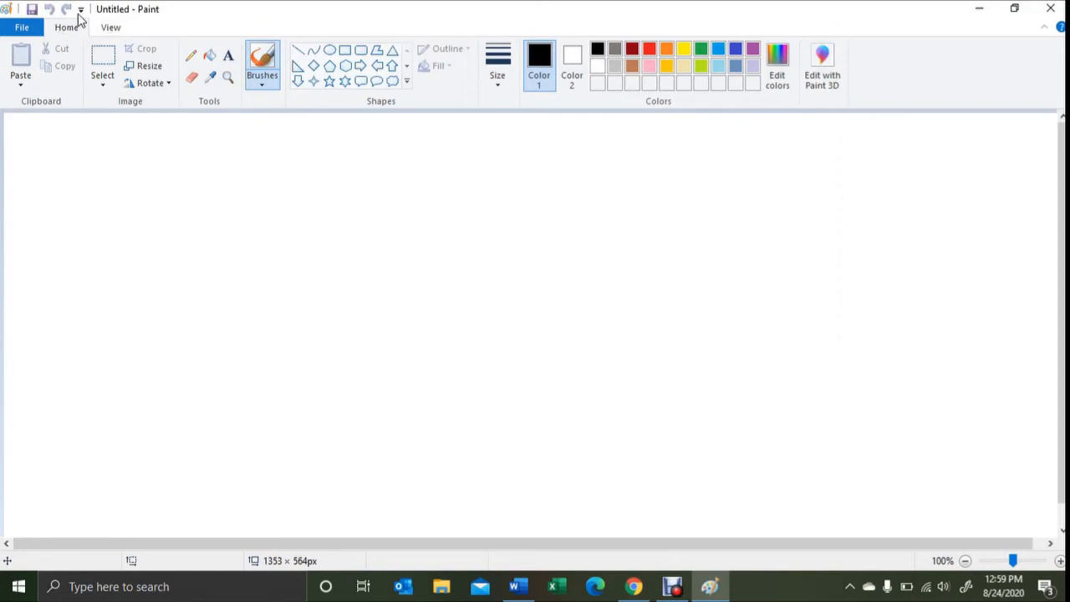
- Open the saved Star picture from the Documents folder
left_click(25, 30)
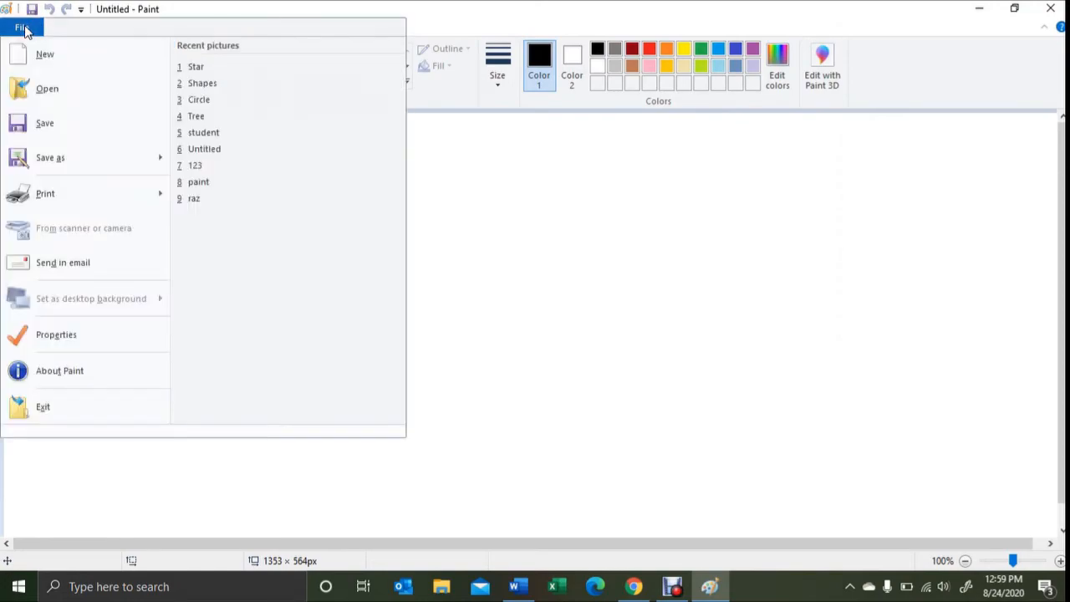
left_click(46, 88)
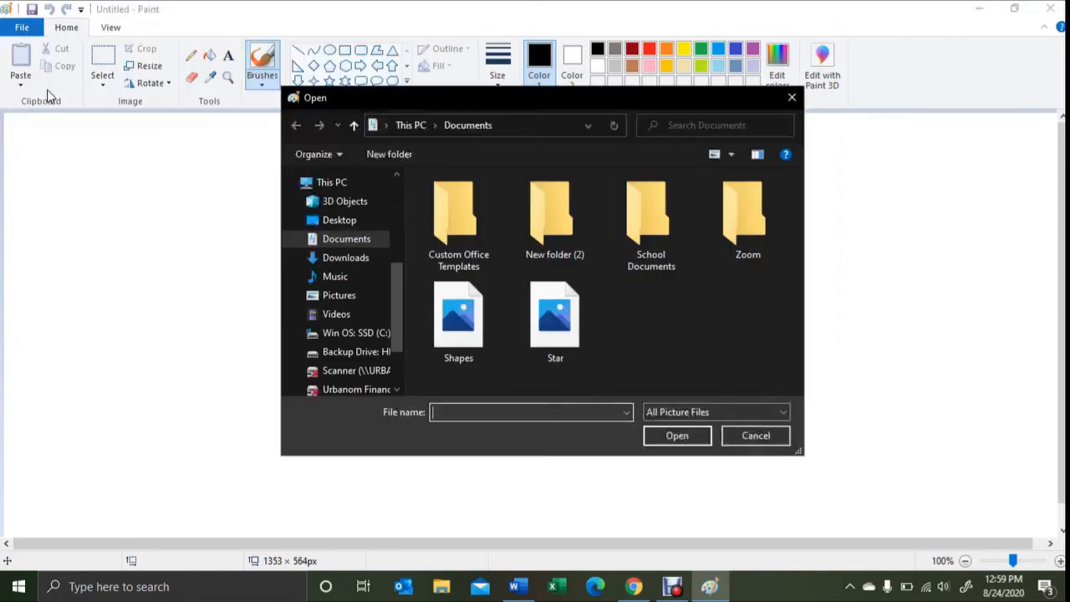
left_click(362, 295)
left_click(360, 243)
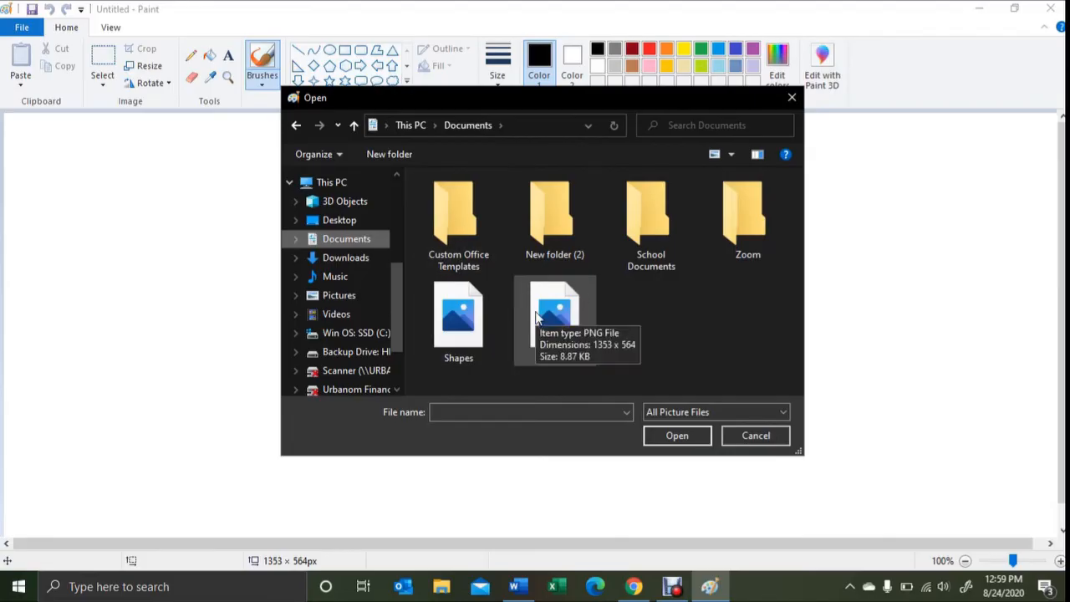
left_click(536, 316)
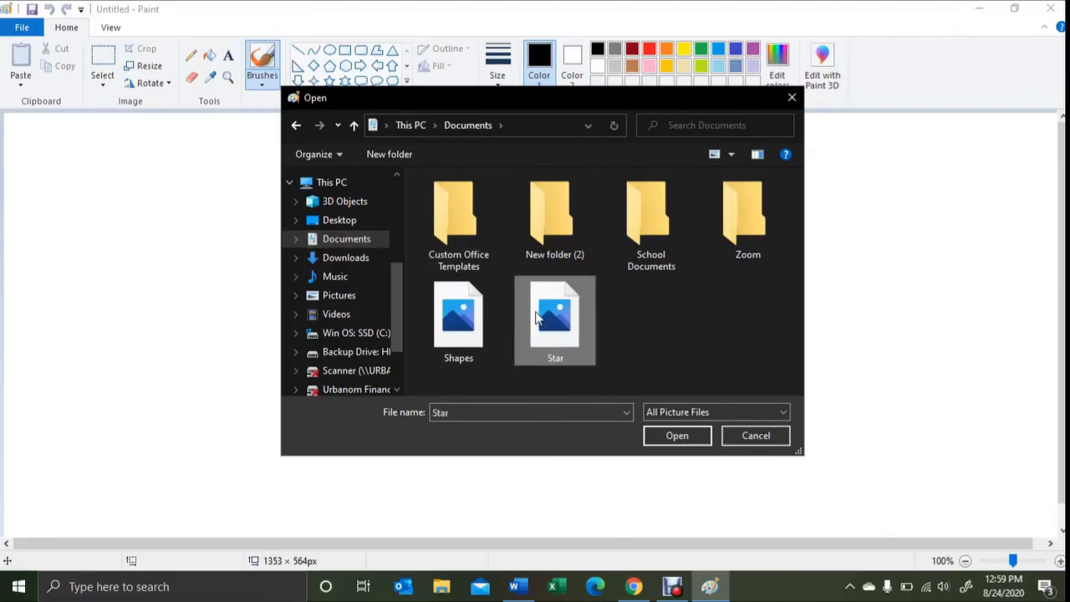
left_click(676, 435)
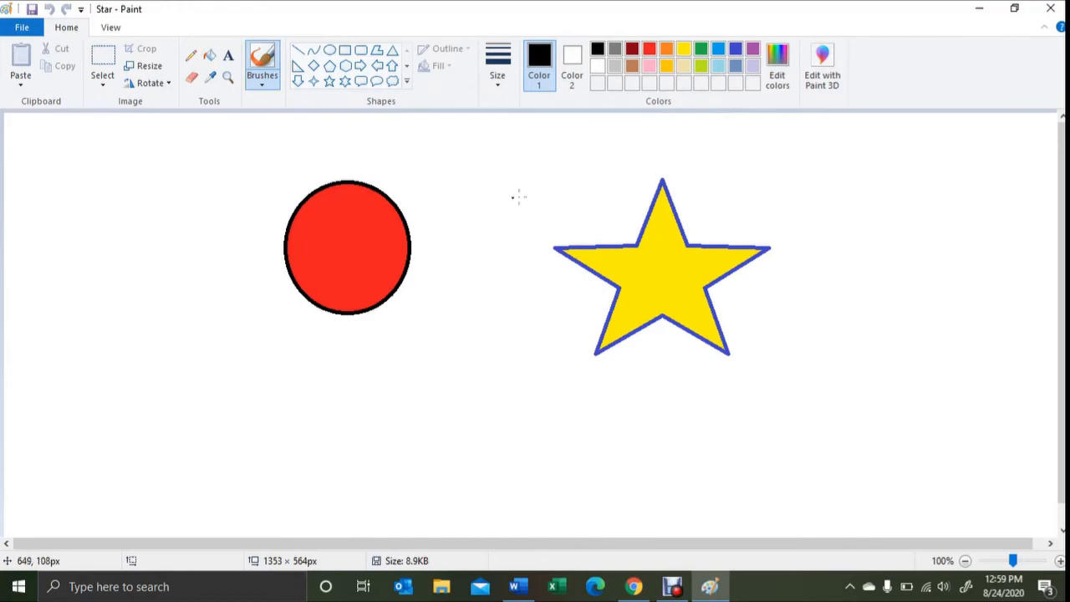
- Draw two brown tree-trunk lines right of the star with the Pencil at the third thickness, then erase the taller line's excess top
left_click(191, 65)
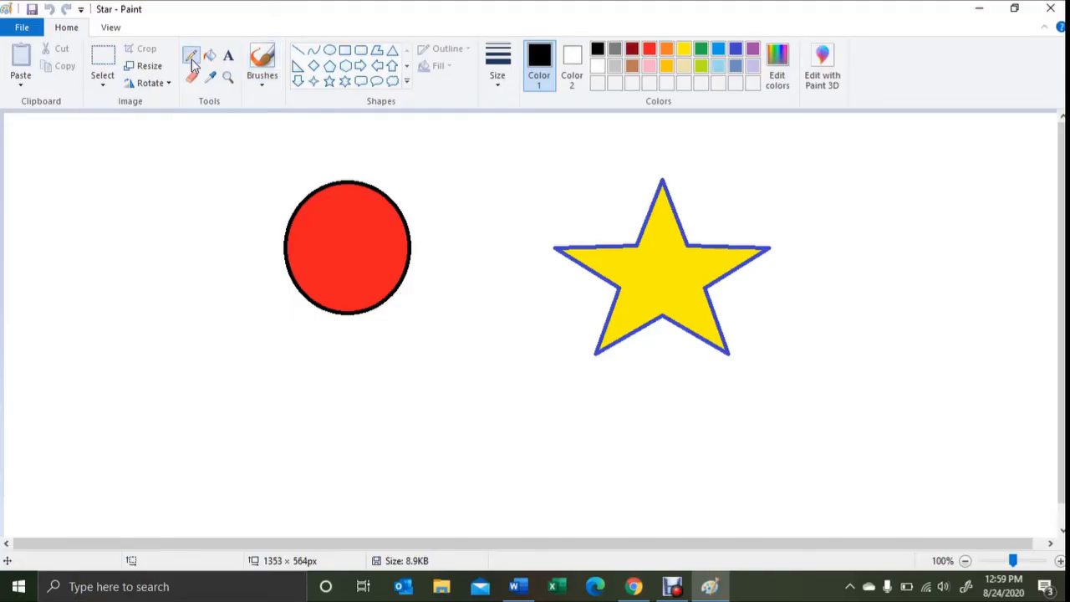
left_click(497, 84)
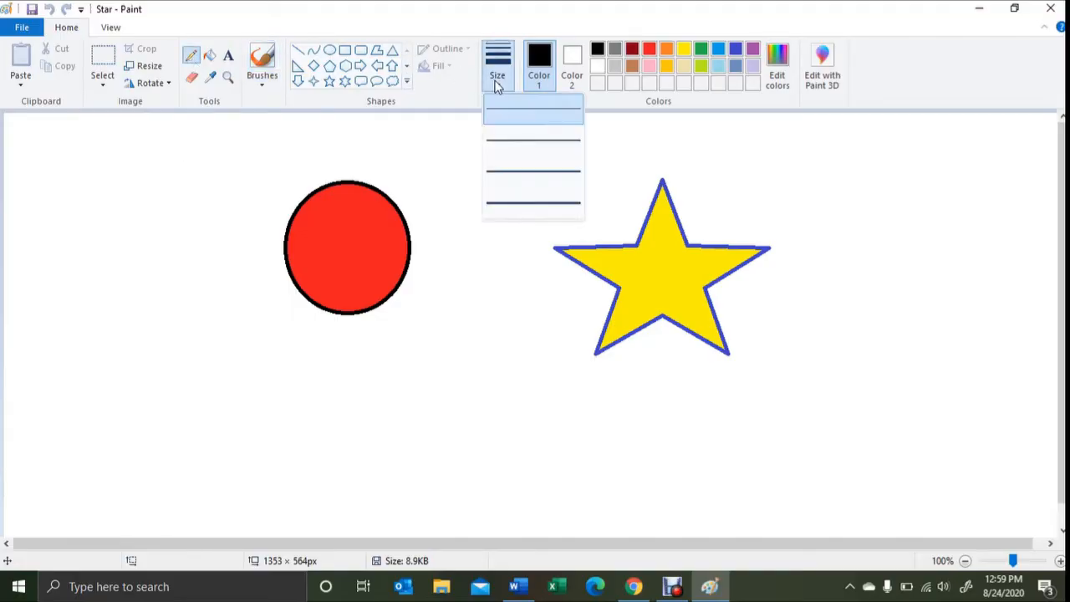
left_click(510, 171)
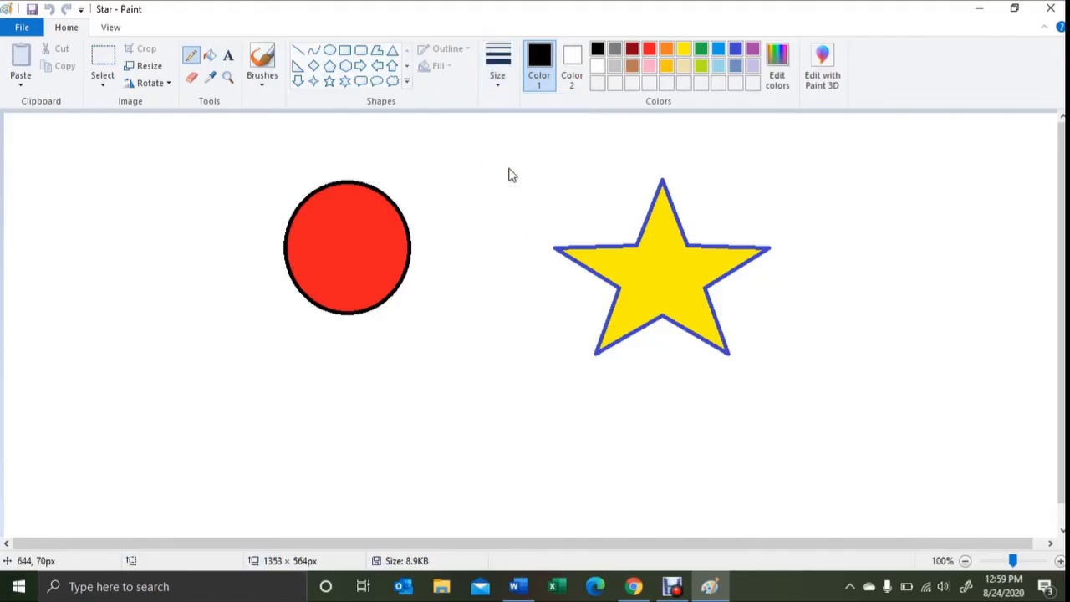
left_click(633, 74)
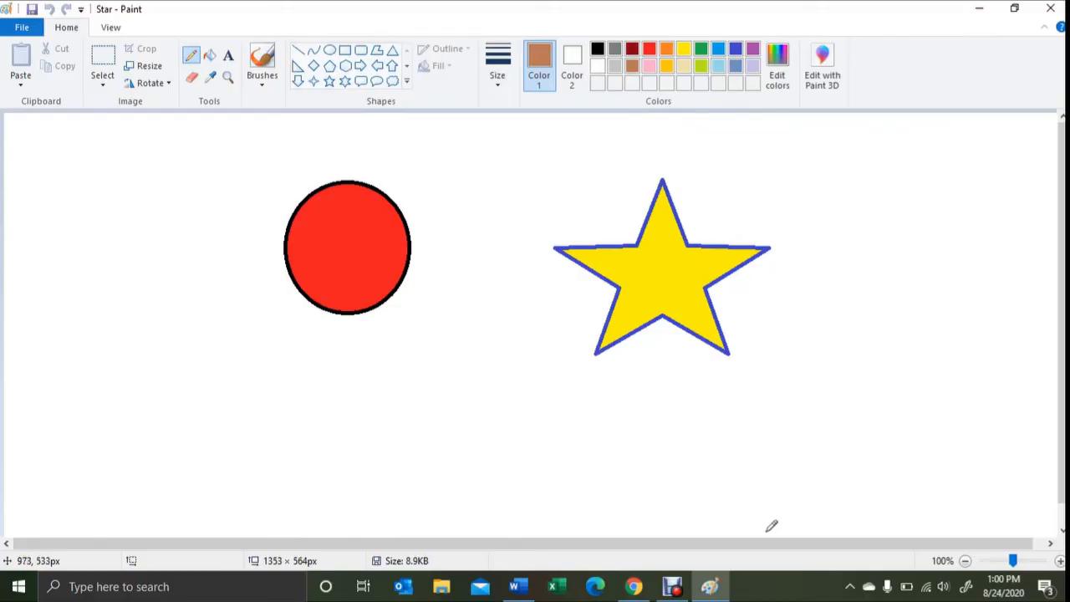
mouse_move(754, 532)
left_mouse_down()
mouse_move(800, 500)
mouse_move(819, 430)
mouse_move(836, 221)
left_mouse_up()
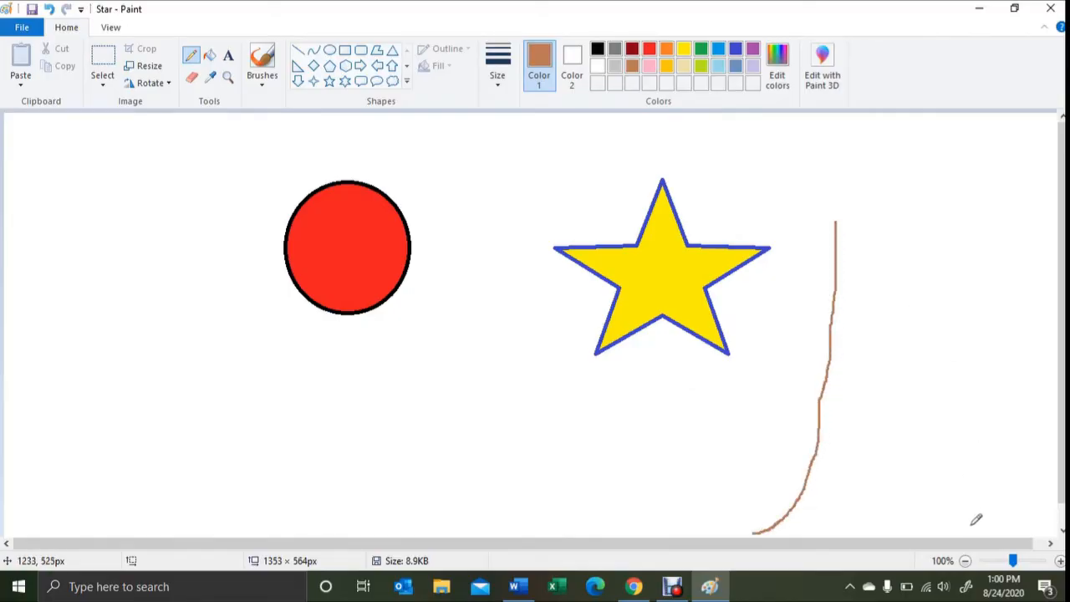
mouse_move(973, 531)
left_mouse_down()
mouse_move(947, 523)
mouse_move(925, 493)
mouse_move(911, 386)
mouse_move(912, 164)
left_mouse_up()
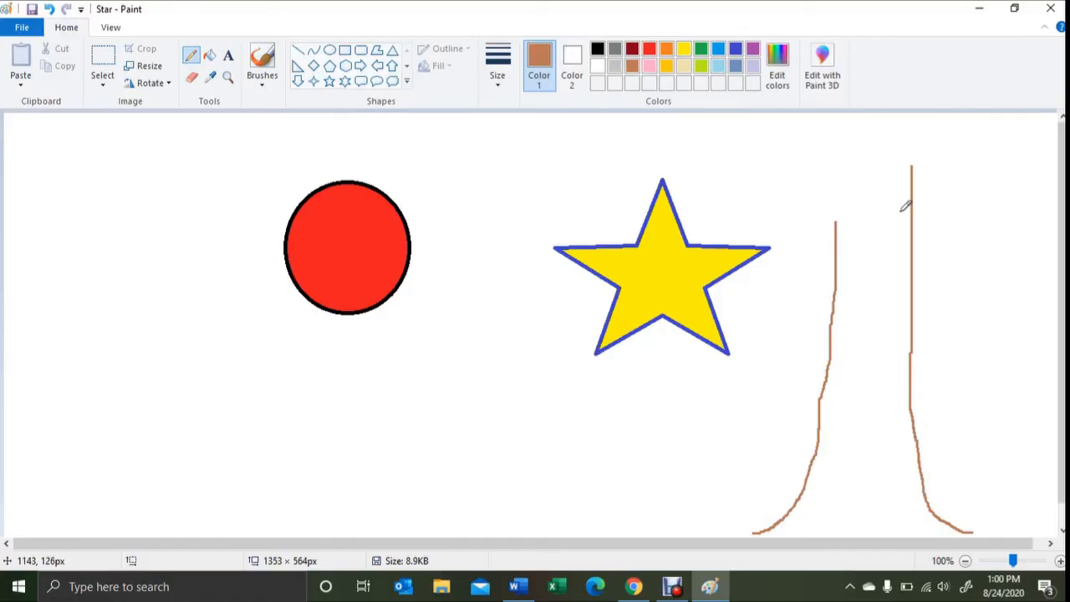
left_click(190, 80)
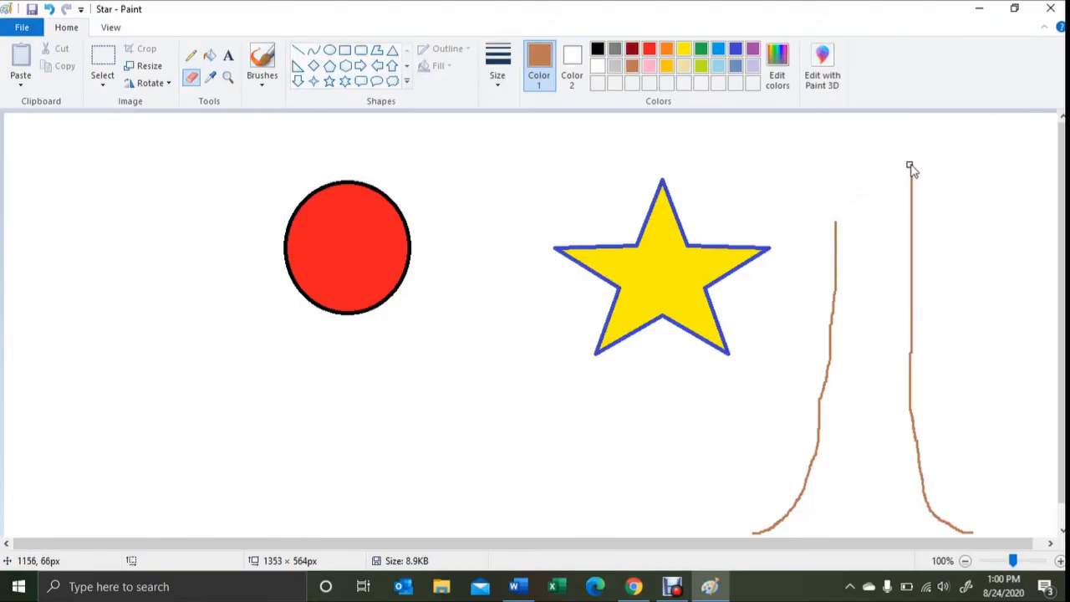
left_click_drag(911, 165, 912, 215)
- Draw a green cloud-shaped tree crown around the trunk's upper part with the Pencil, from one trunk line to the other
left_click(193, 56)
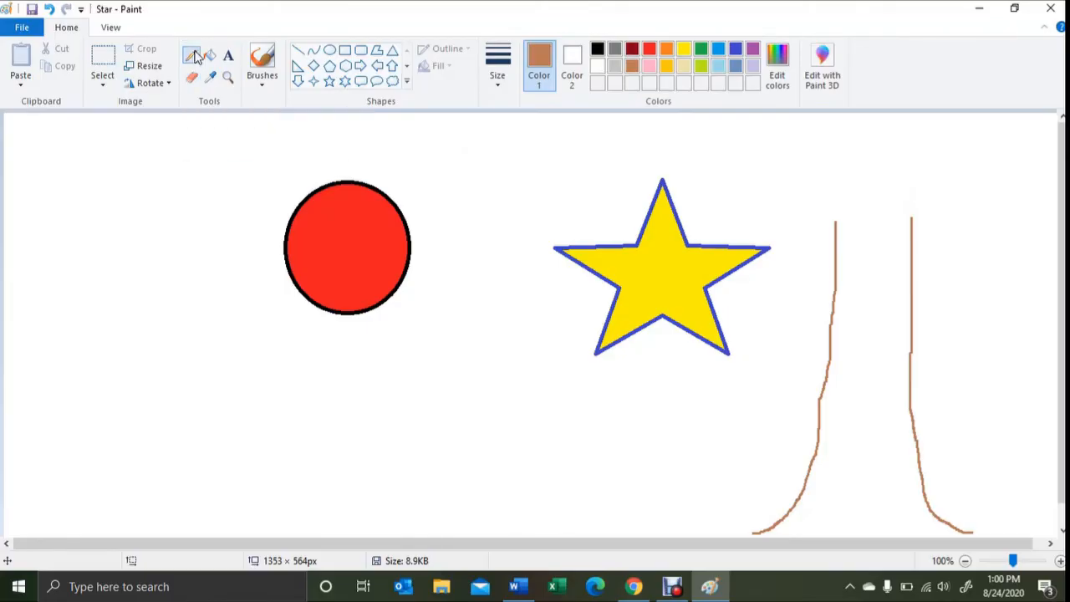
left_click(702, 57)
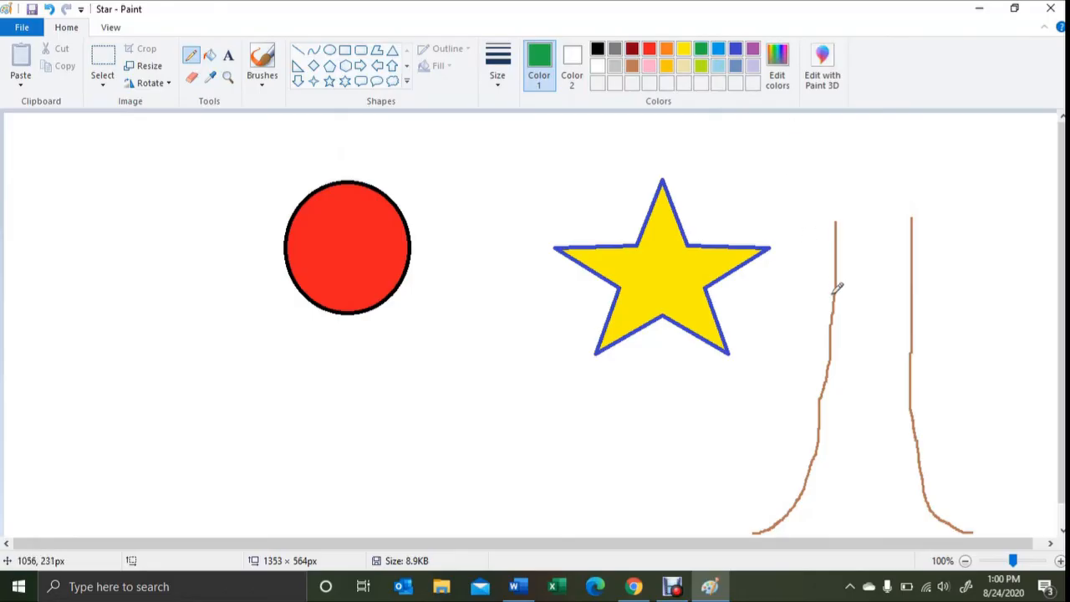
mouse_move(834, 293)
left_mouse_down()
mouse_move(779, 253)
mouse_move(776, 227)
mouse_move(800, 221)
mouse_move(776, 181)
mouse_move(808, 147)
mouse_move(839, 163)
mouse_move(856, 139)
mouse_move(887, 127)
mouse_move(909, 131)
mouse_move(916, 164)
mouse_move(962, 152)
mouse_move(973, 164)
mouse_move(977, 194)
mouse_move(949, 219)
mouse_move(984, 253)
mouse_move(979, 277)
mouse_move(914, 293)
left_mouse_up()
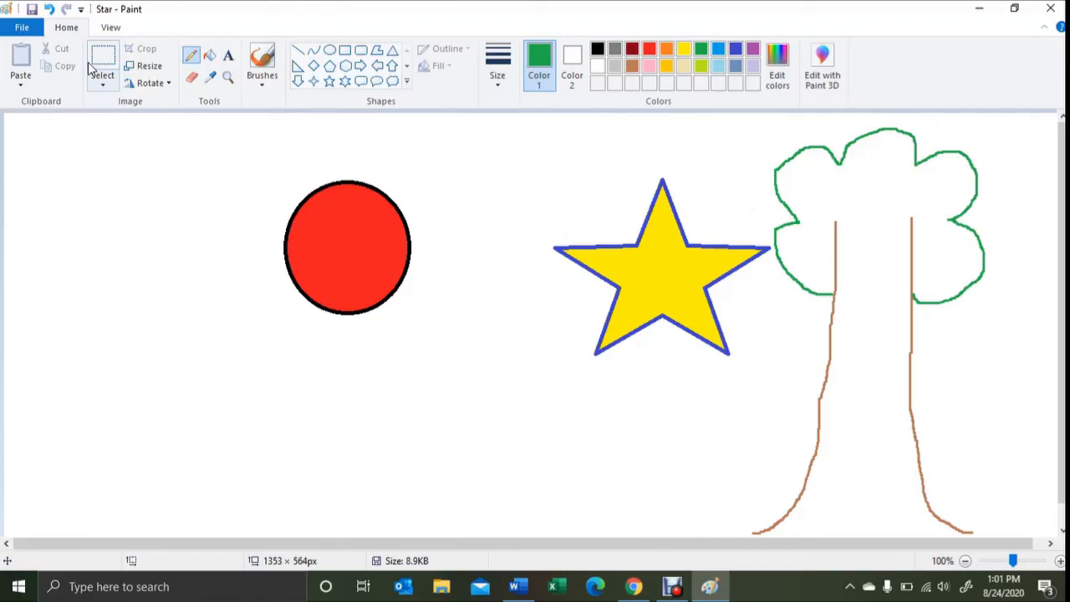
- Start a new blank picture without saving the changes to Star.png
left_click(20, 27)
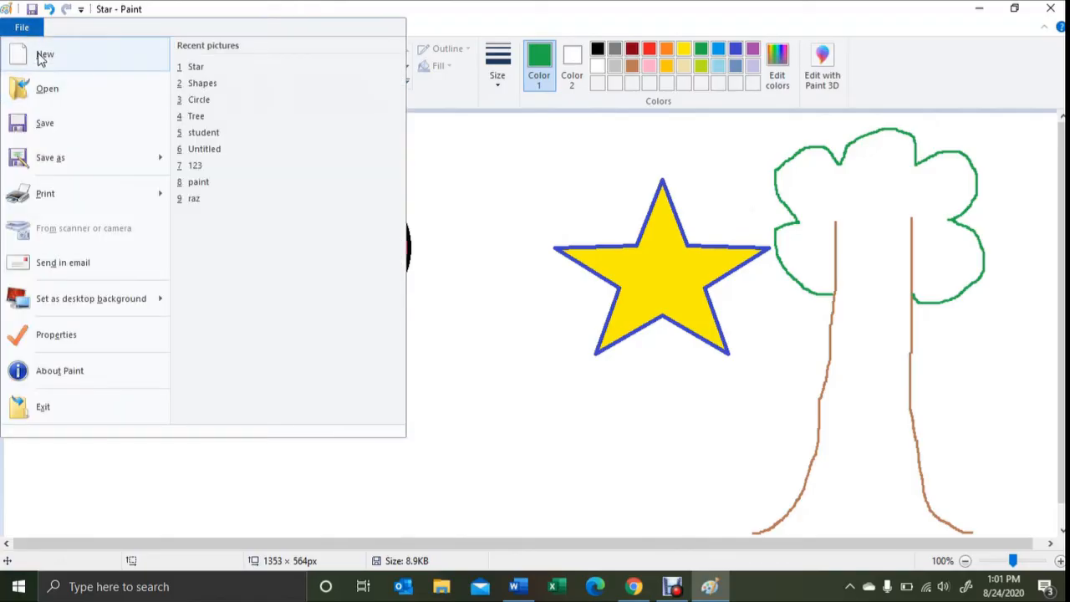
left_click(40, 65)
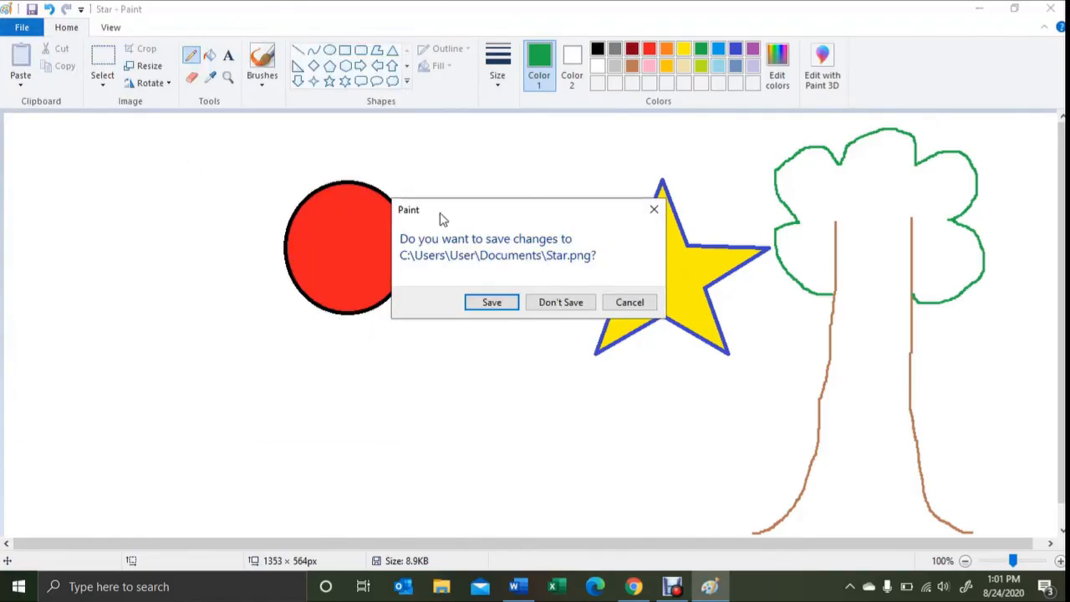
left_click(565, 310)
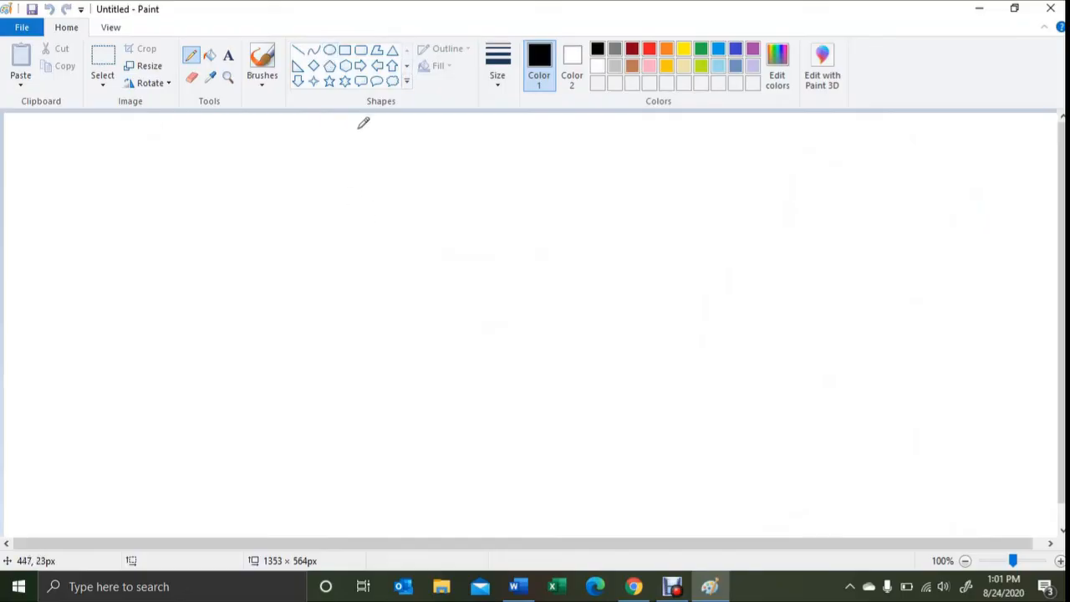
- Draw a black oval body about 273 × 163 px mid-canvas and a round head about 74 × 82 px touching its upper left
left_click(330, 51)
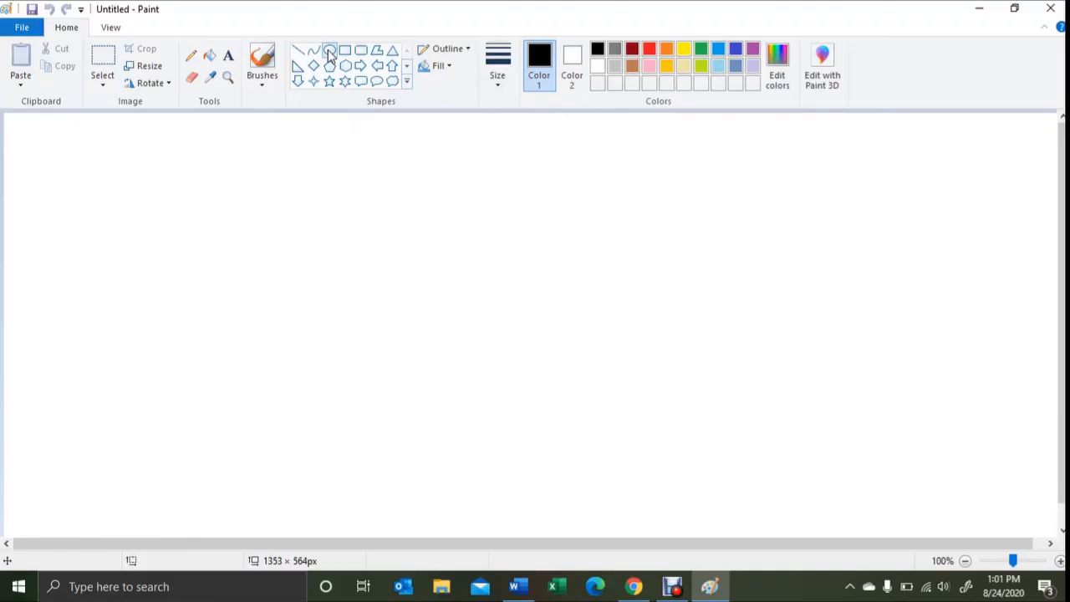
left_click_drag(437, 251, 652, 380)
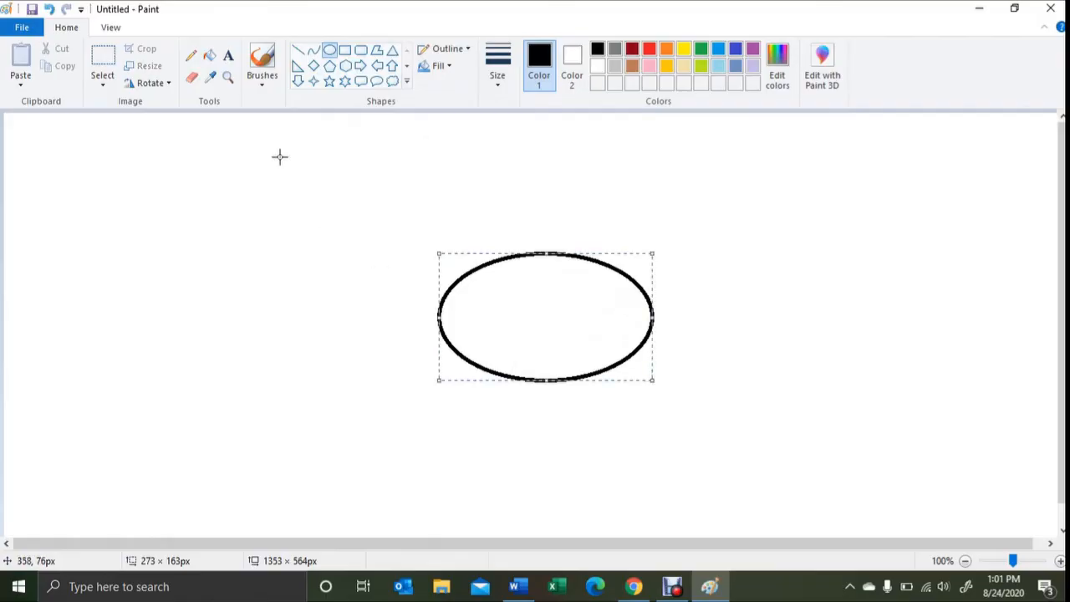
left_click(331, 53)
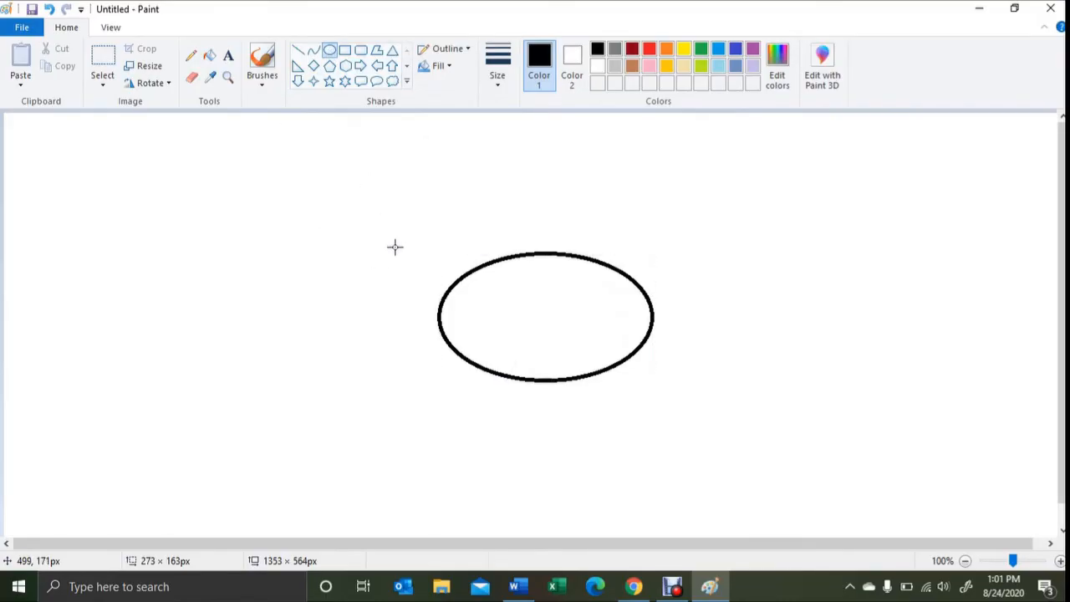
left_click_drag(395, 246, 451, 310)
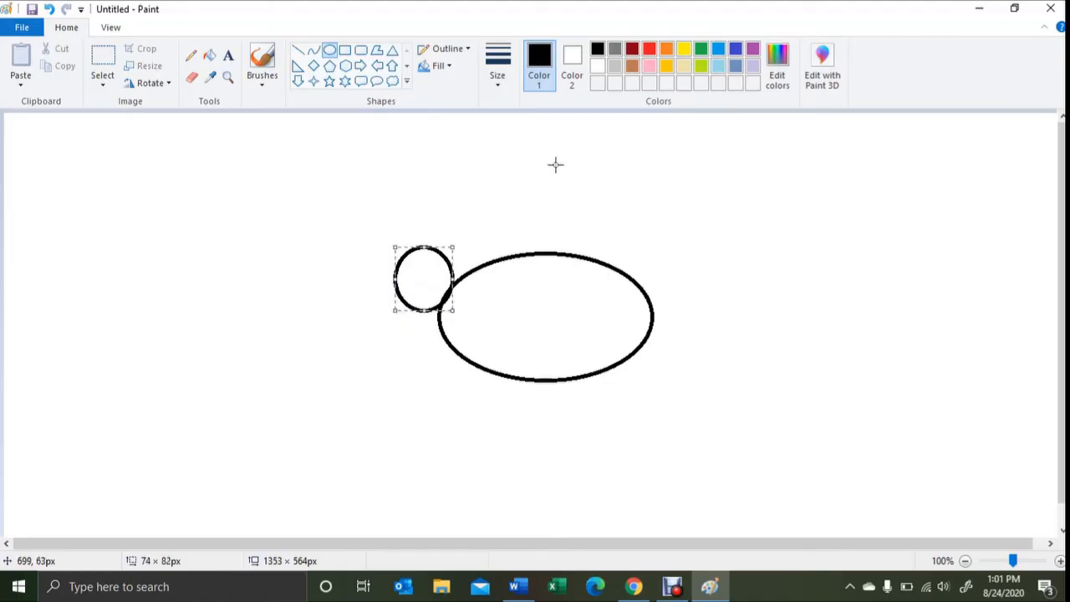
- Draw a small oval eye about 14 × 12 px inside the bird's head
left_click(330, 51)
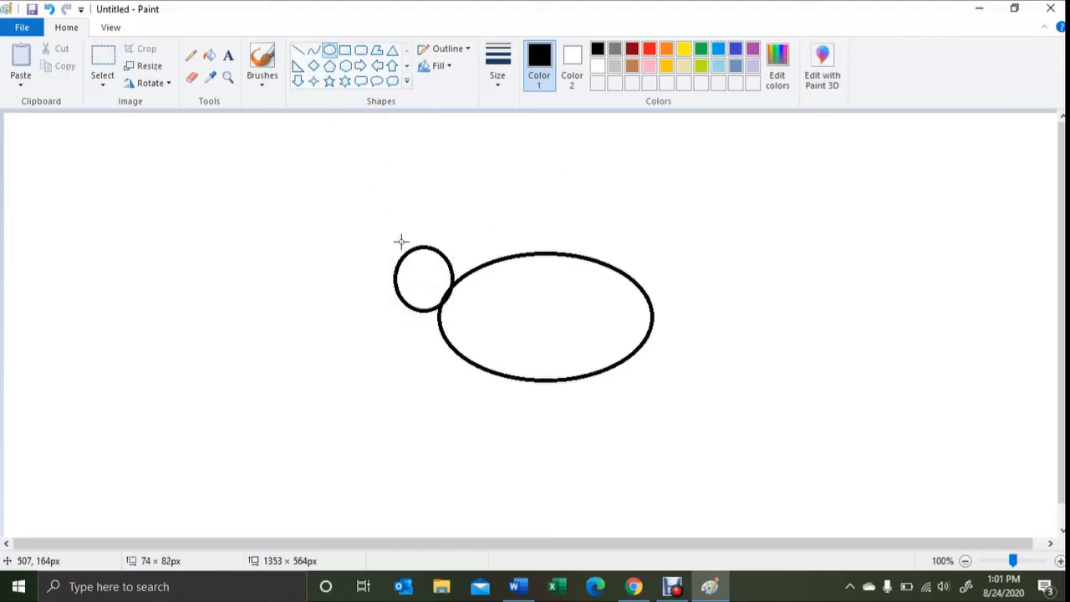
left_click_drag(408, 270, 418, 279)
left_click_drag(416, 279, 417, 279)
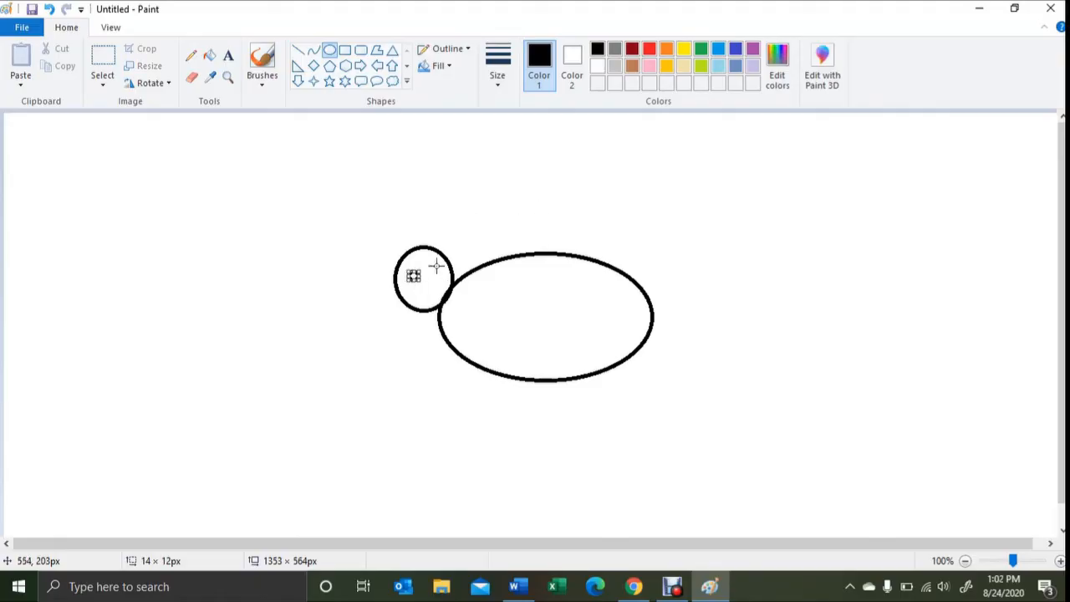
- Draw two vertical line legs about 69 px long down from the underside of the bird's body
left_click(298, 53)
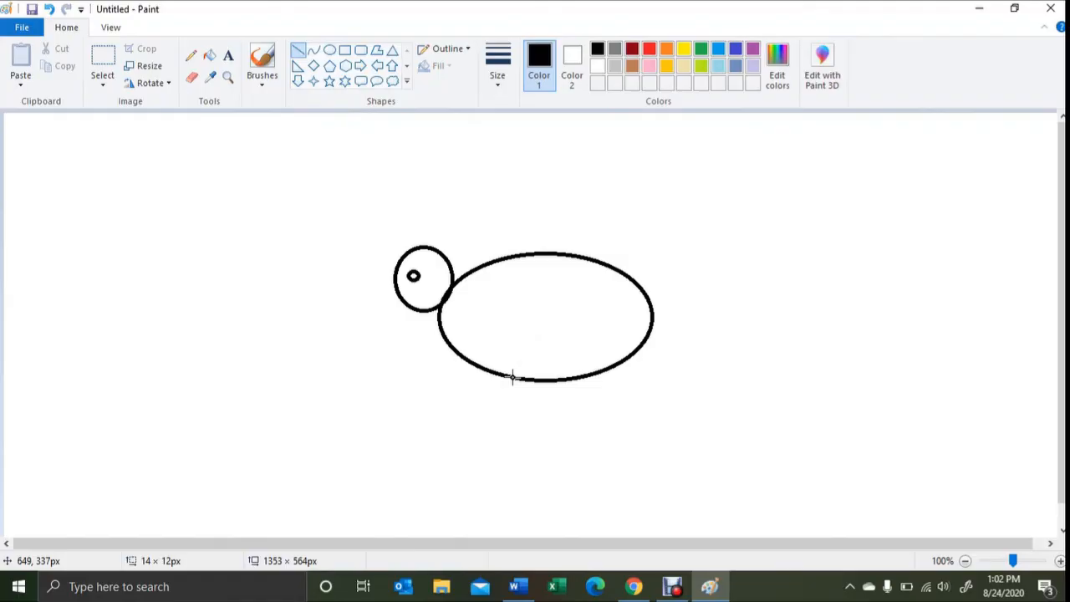
left_click_drag(514, 377, 513, 430)
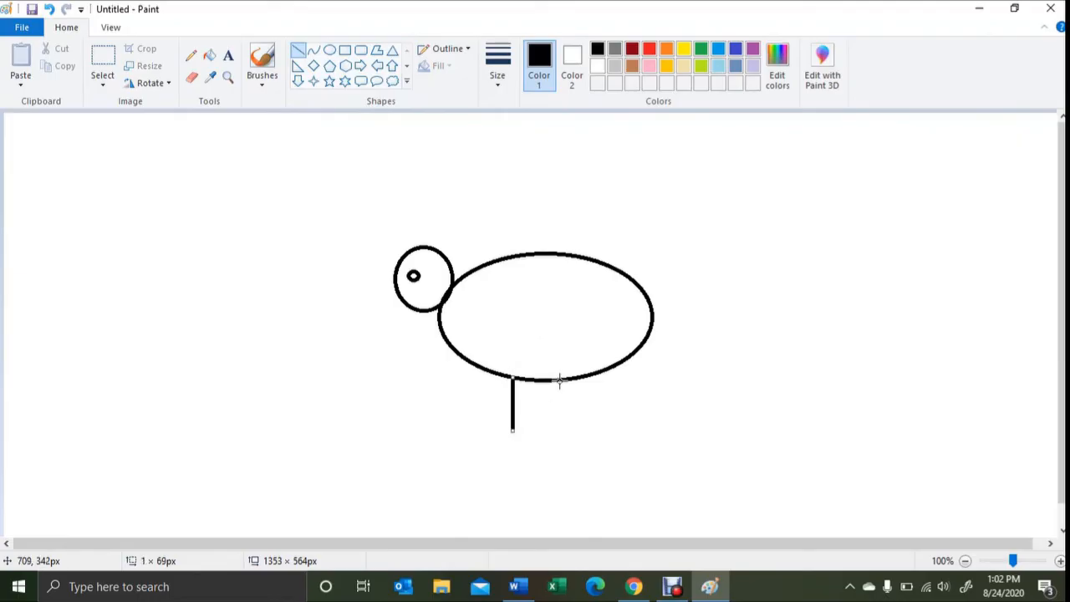
left_click_drag(559, 381, 559, 433)
- Draw a forked two-line foot at the end of each leg and a pointed beak on the head's left side
left_click_drag(512, 428, 502, 445)
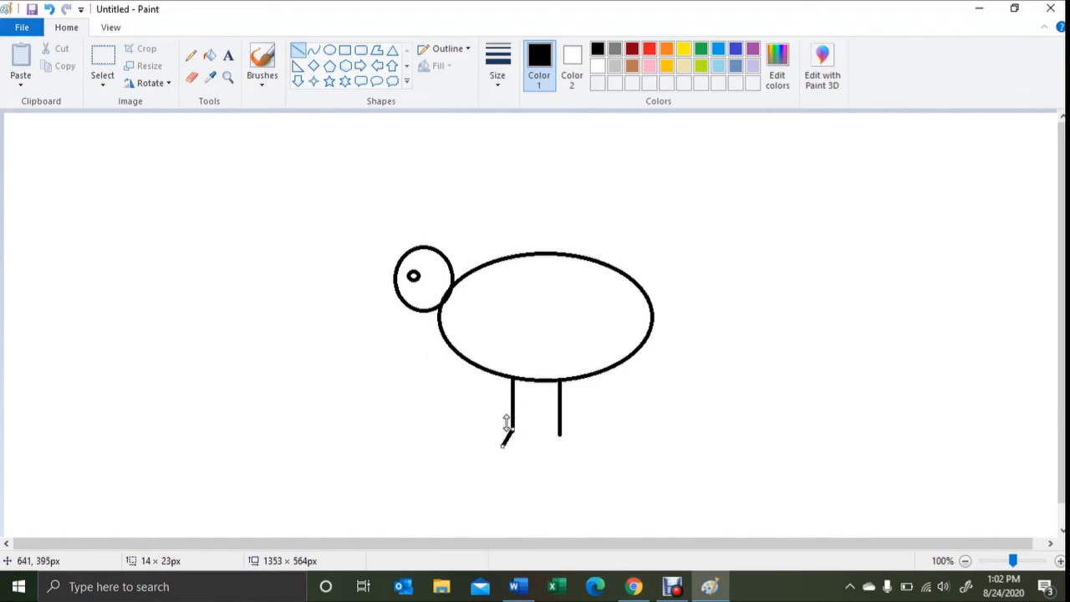
left_click(298, 51)
left_click_drag(514, 430, 526, 446)
left_click(300, 52)
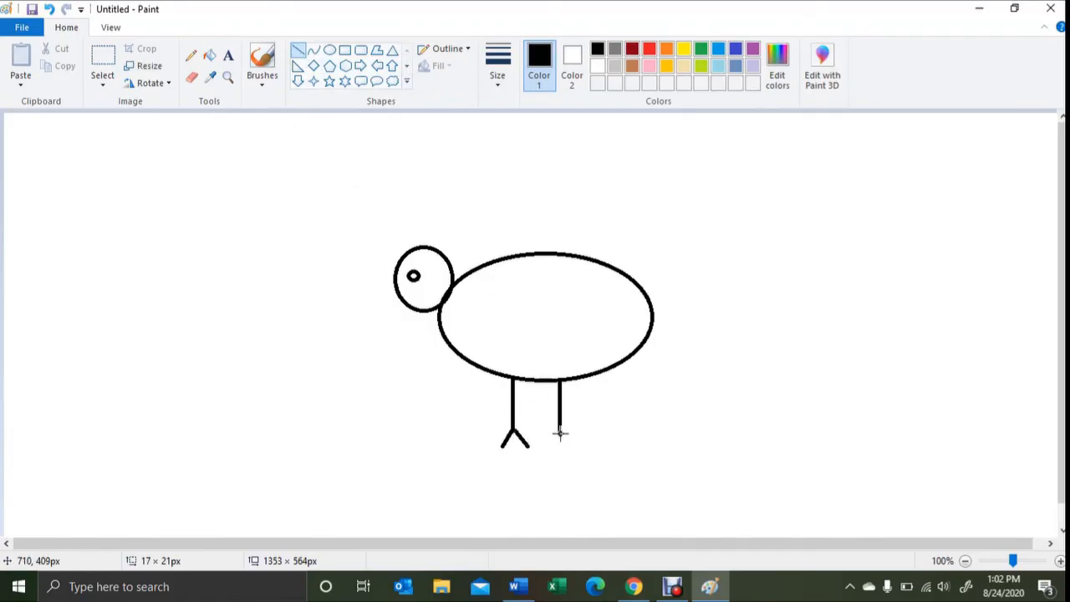
left_click_drag(560, 432, 550, 450)
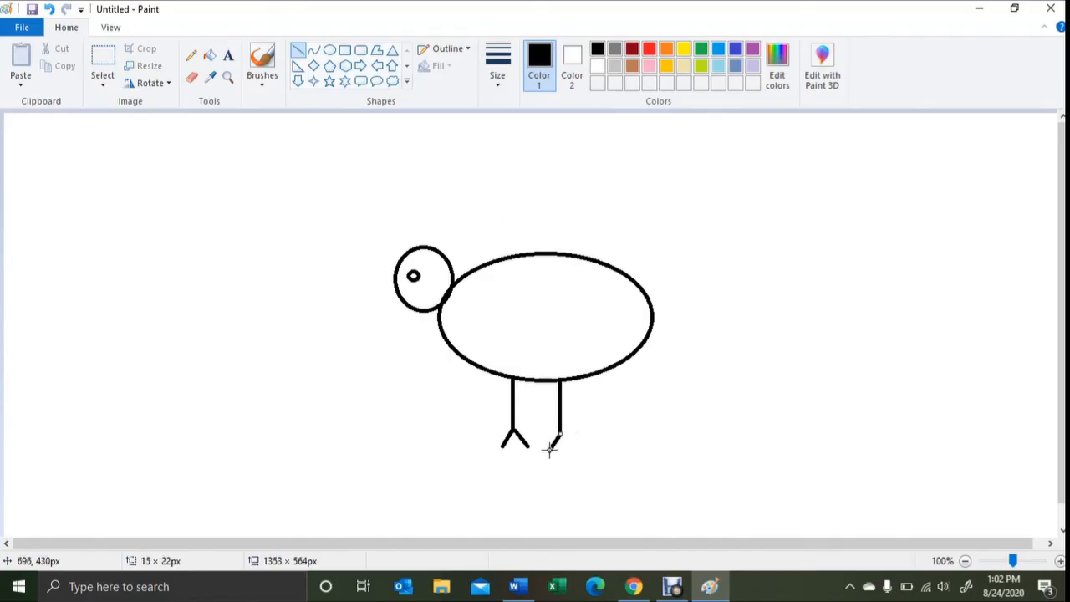
left_click(298, 52)
left_click_drag(560, 432, 575, 448)
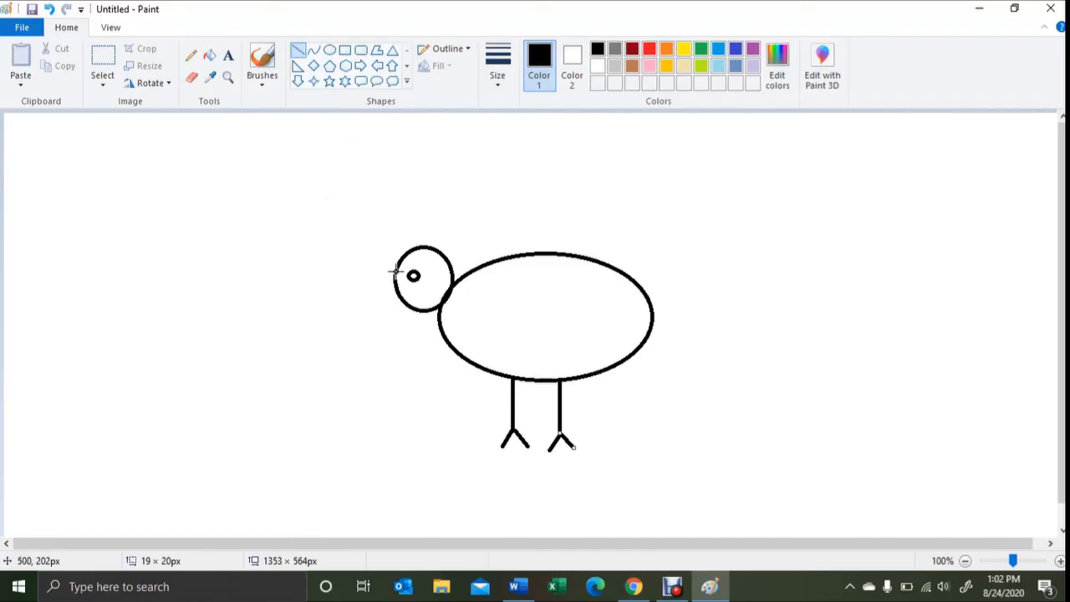
mouse_move(396, 270)
left_mouse_down()
mouse_move(353, 287)
mouse_move(396, 294)
mouse_move(345, 289)
mouse_move(353, 286)
left_mouse_up()
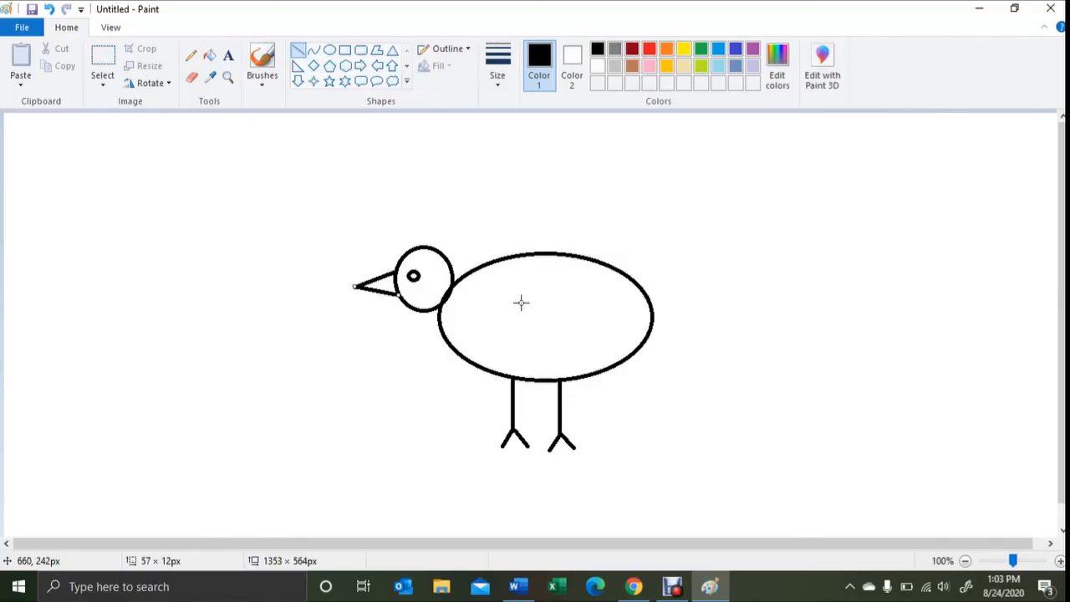
- Fill the bird's body with yellow and its head with pale yellow
left_click(211, 60)
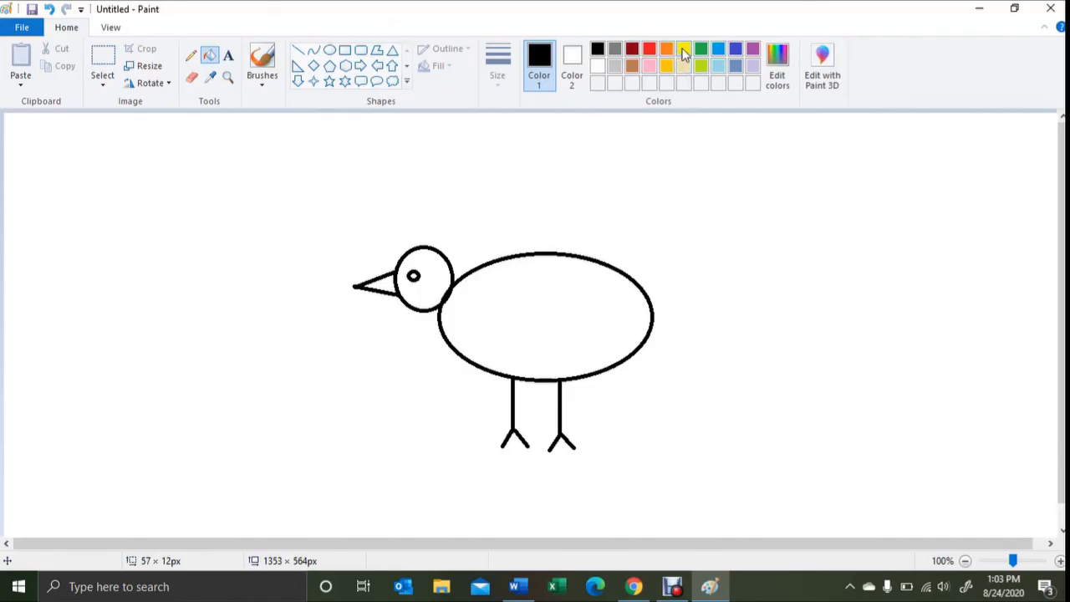
left_click(683, 50)
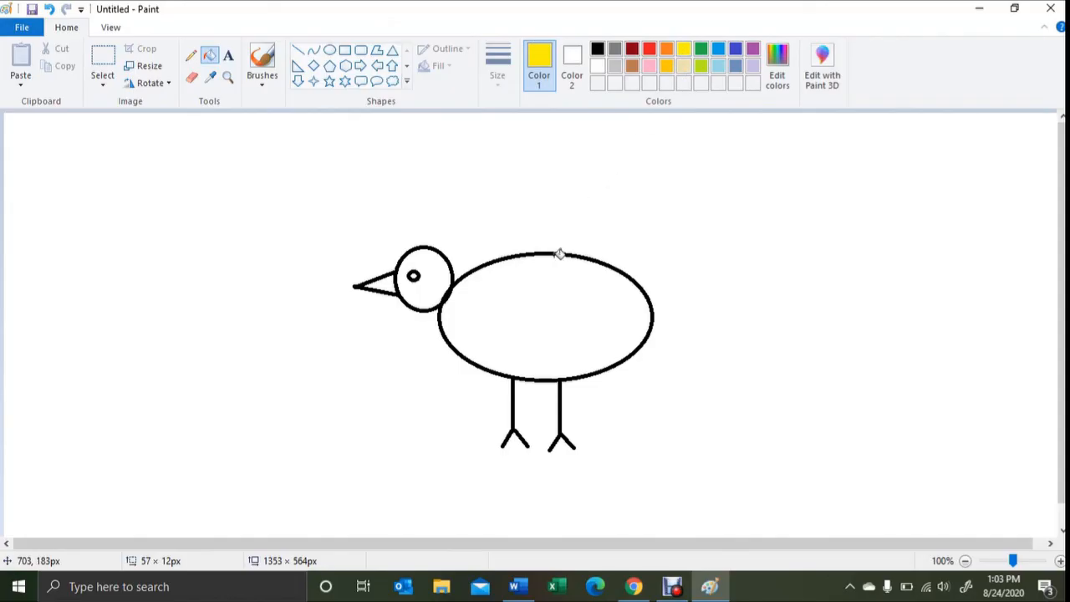
left_click(546, 287)
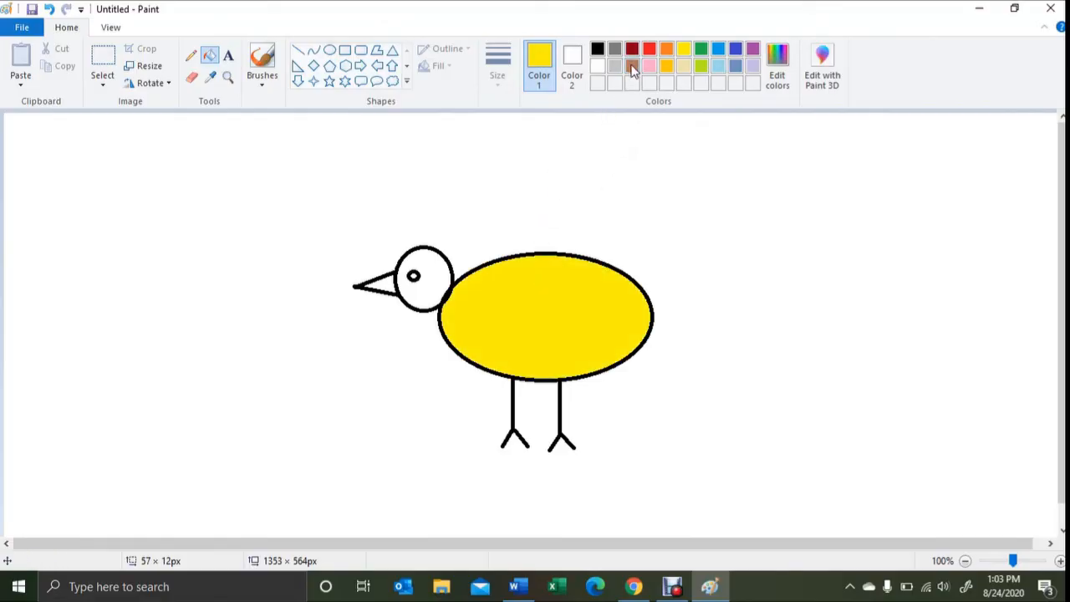
left_click(687, 62)
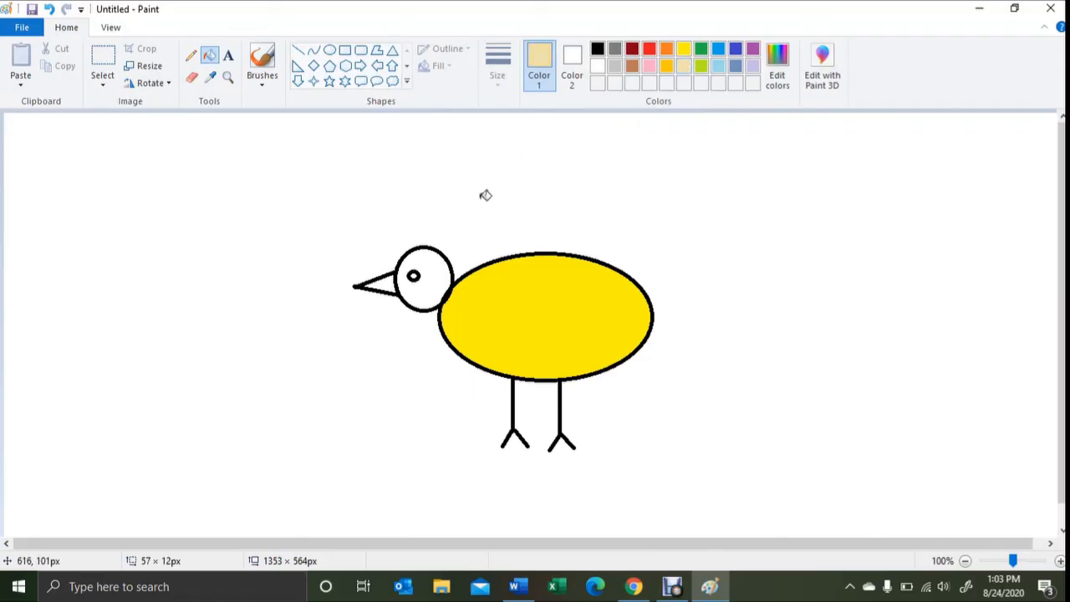
left_click(441, 263)
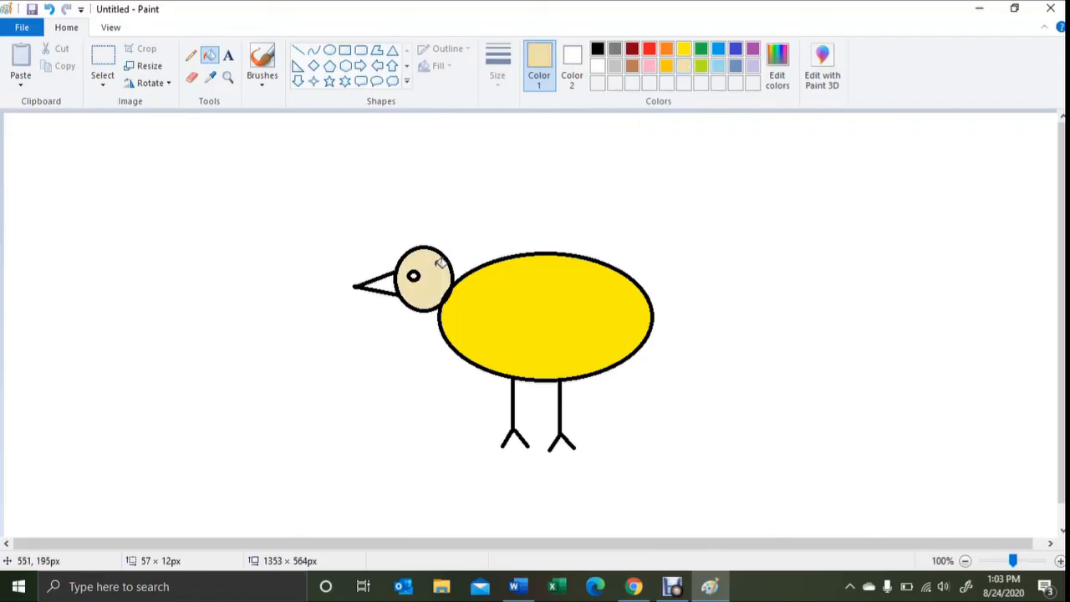
- Fill the bird's eye with black and its beak with red
left_click(596, 48)
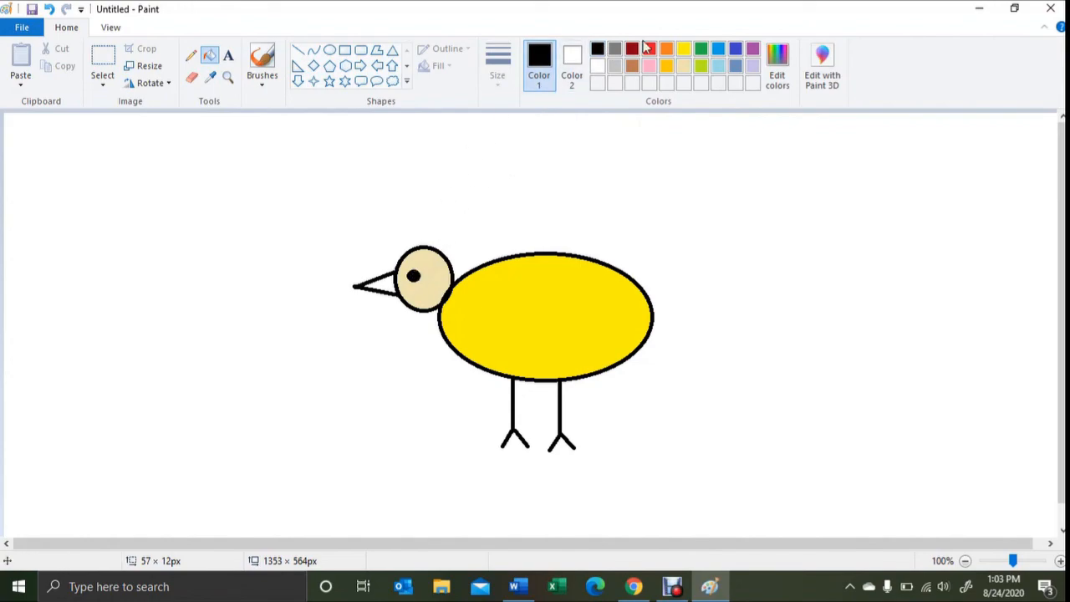
left_click(649, 48)
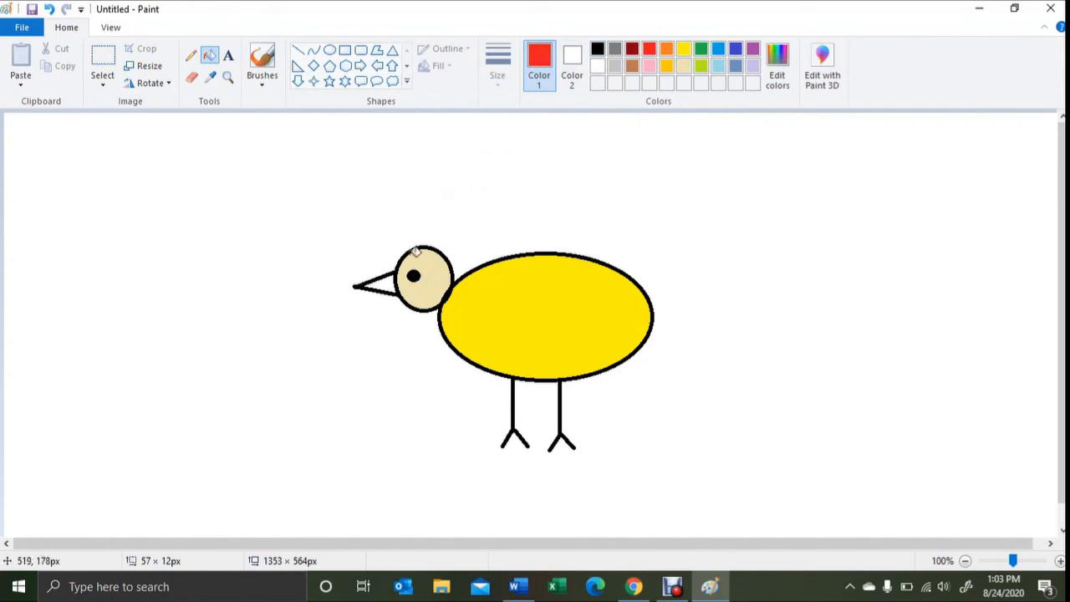
left_click(390, 283)
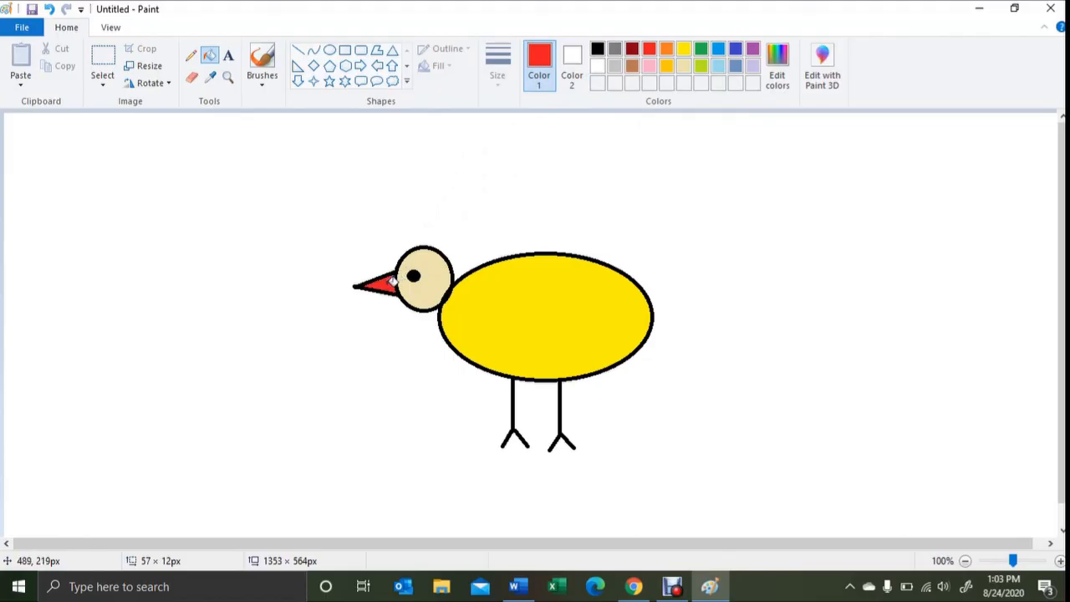